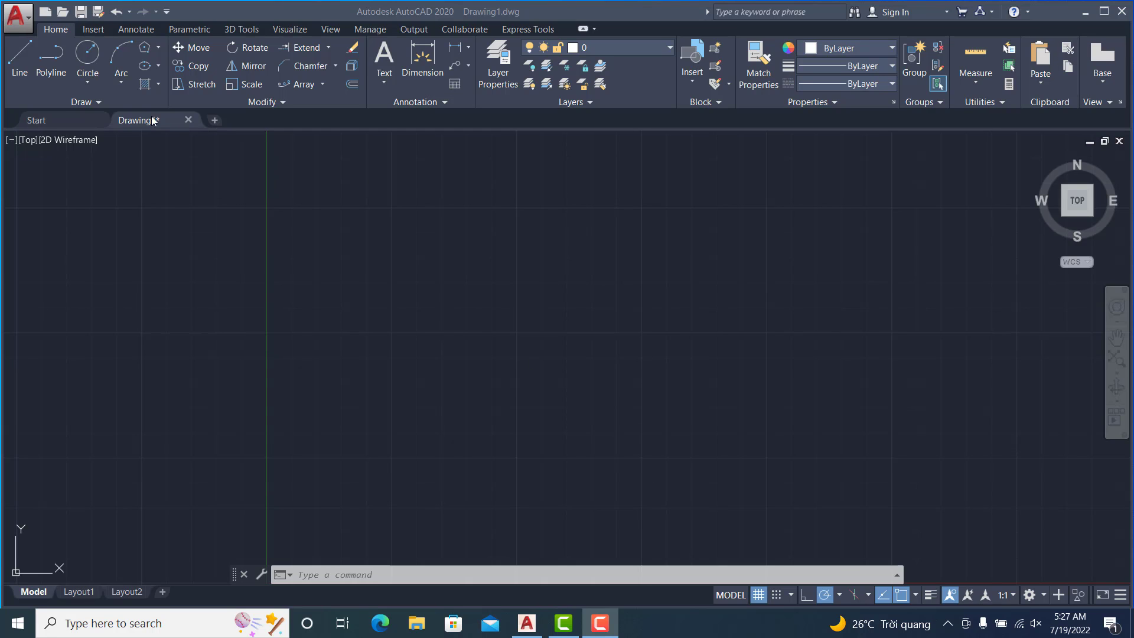
Switch the ribbon to the 3D Tools tab to show the solid modelling tools.
{"action": "left_click", "coordinate": [248, 31]}
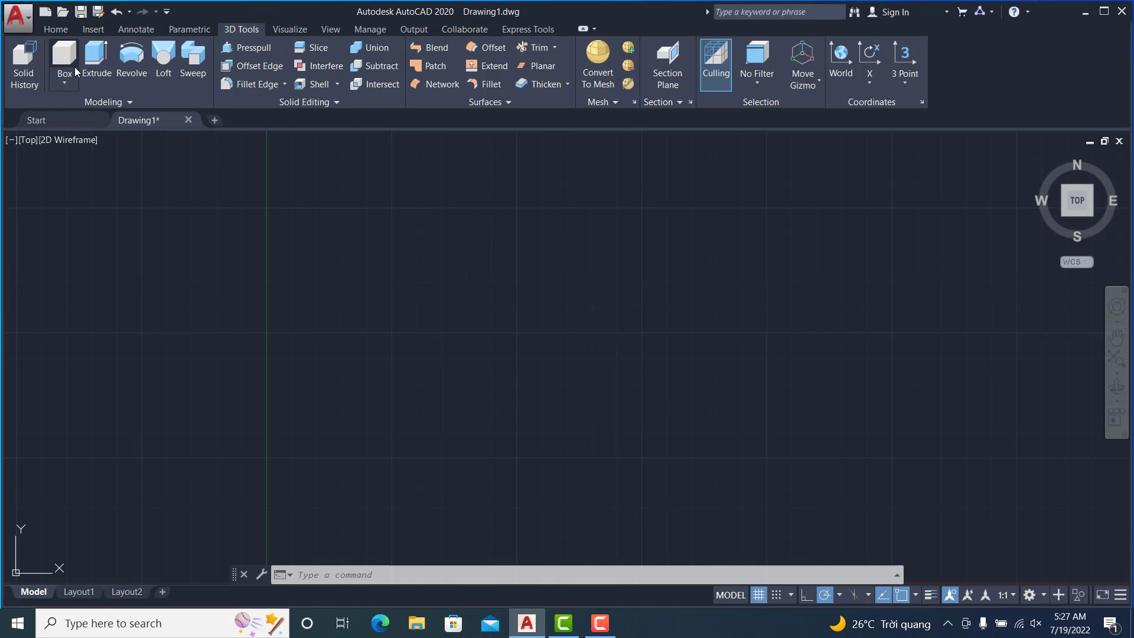
Create a box solid near the origin, shown in SW Isometric view, by picking two base corners and a height.
{"action": "left_click", "coordinate": [65, 62]}
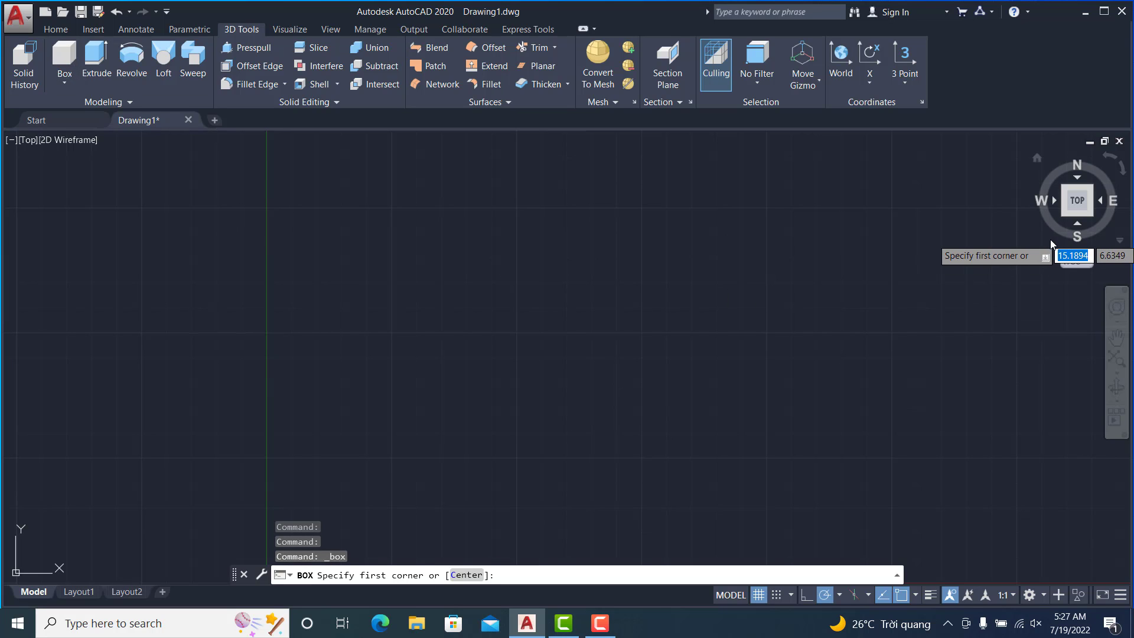
{"action": "left_click", "coordinate": [1037, 157]}
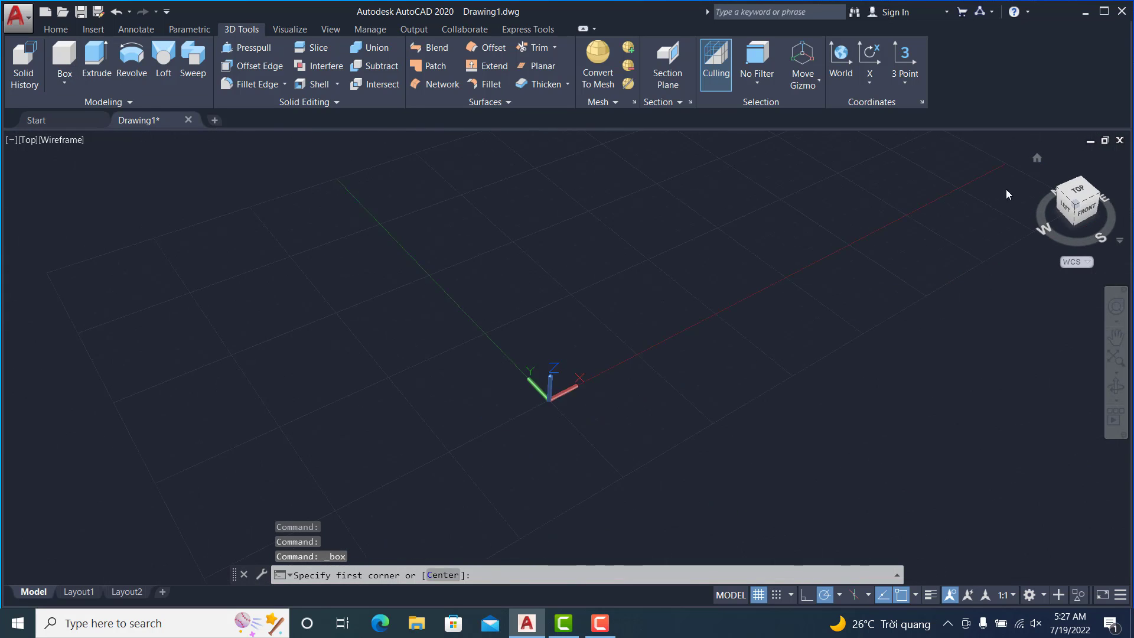
{"action": "left_click", "coordinate": [569, 306]}
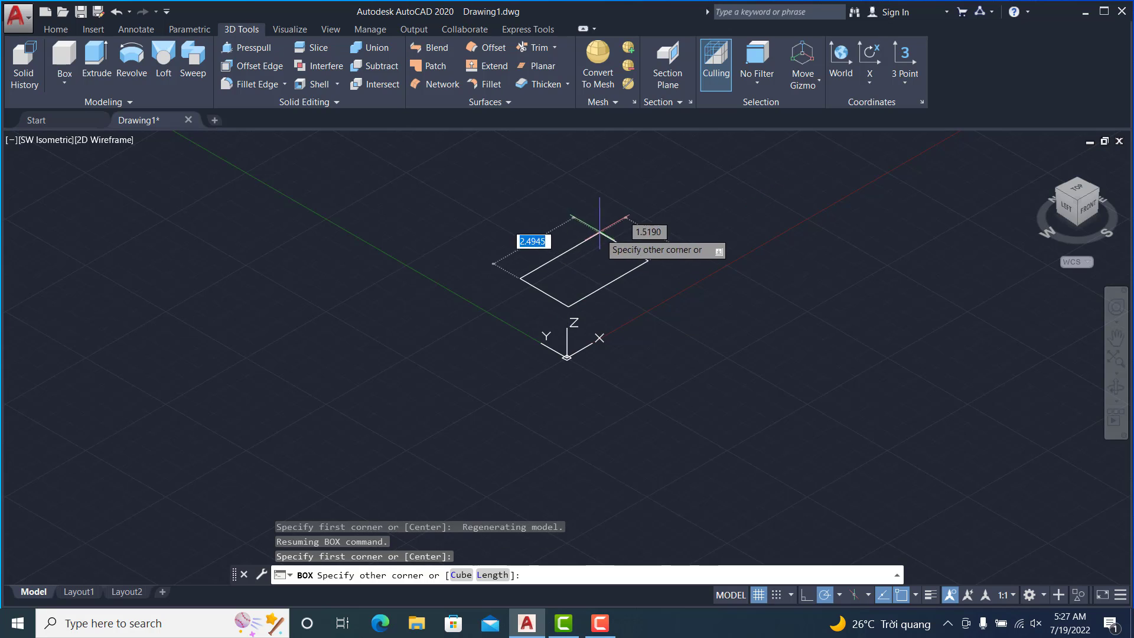
{"action": "left_click", "coordinate": [592, 222]}
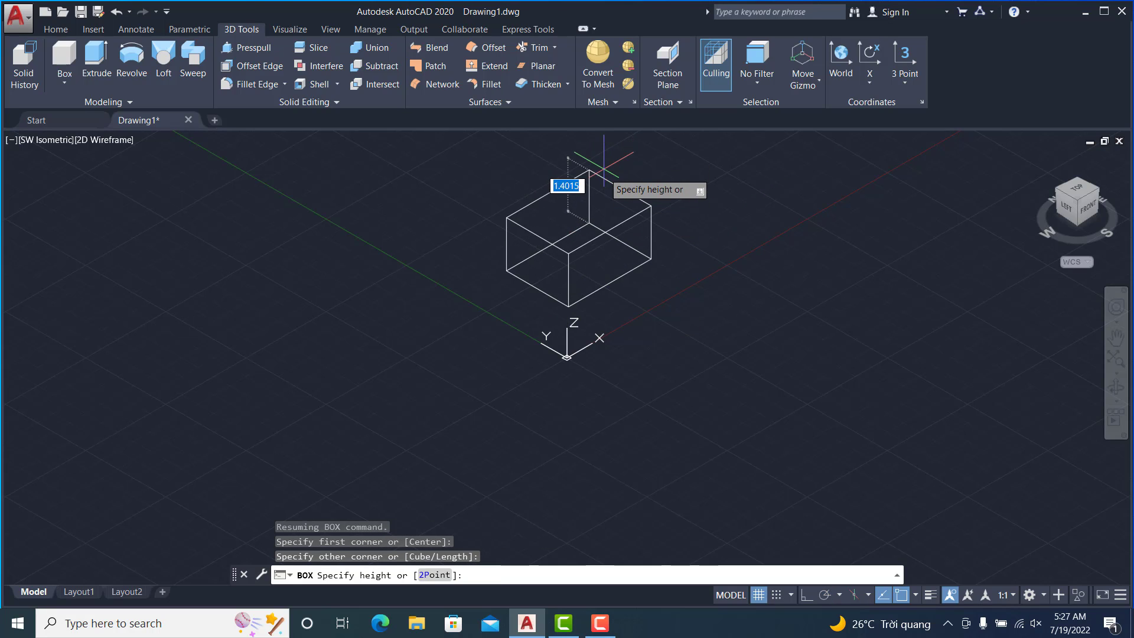
{"action": "left_click", "coordinate": [603, 164]}
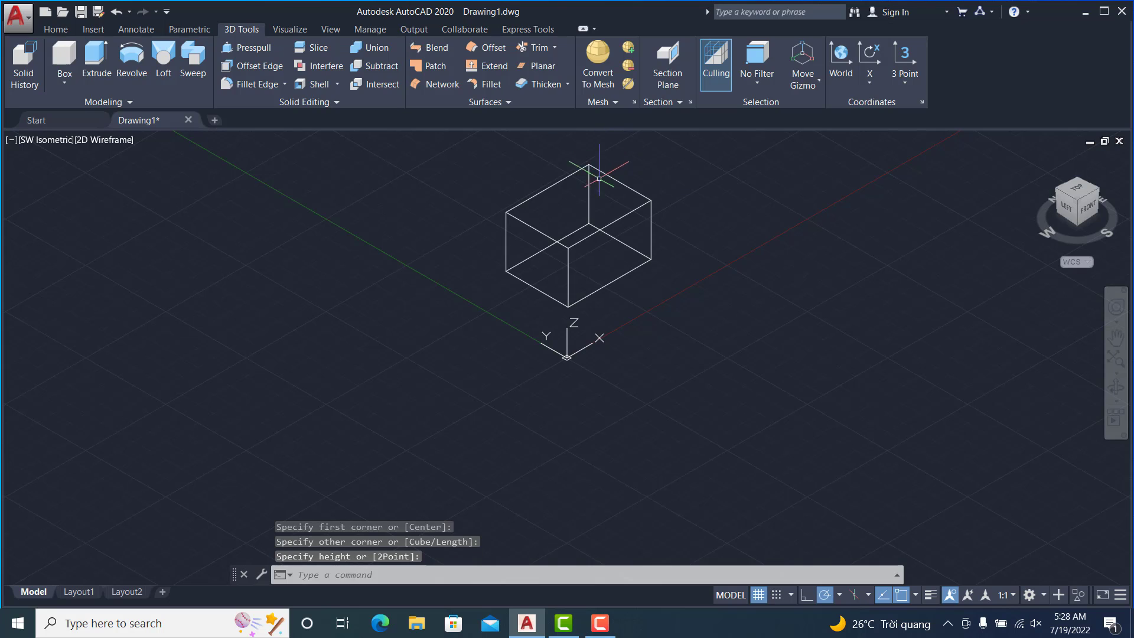
Add a square-based pyramid solid left of the box, then pan the view slightly left.
{"action": "left_click", "coordinate": [72, 76]}
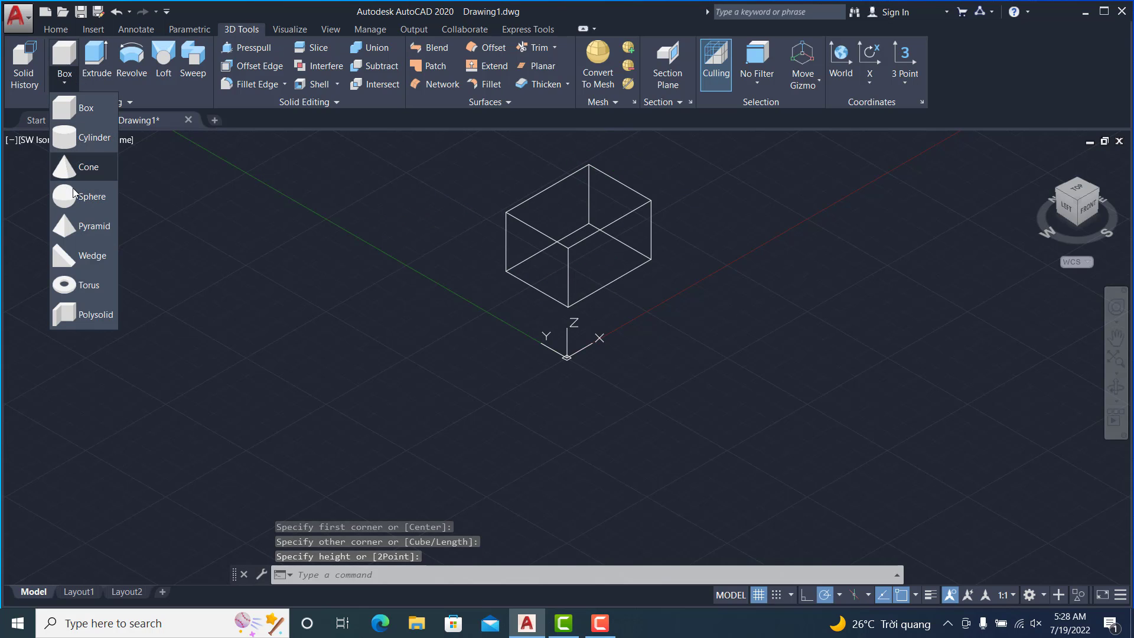
{"action": "left_click", "coordinate": [68, 225]}
{"action": "left_click", "coordinate": [253, 353]}
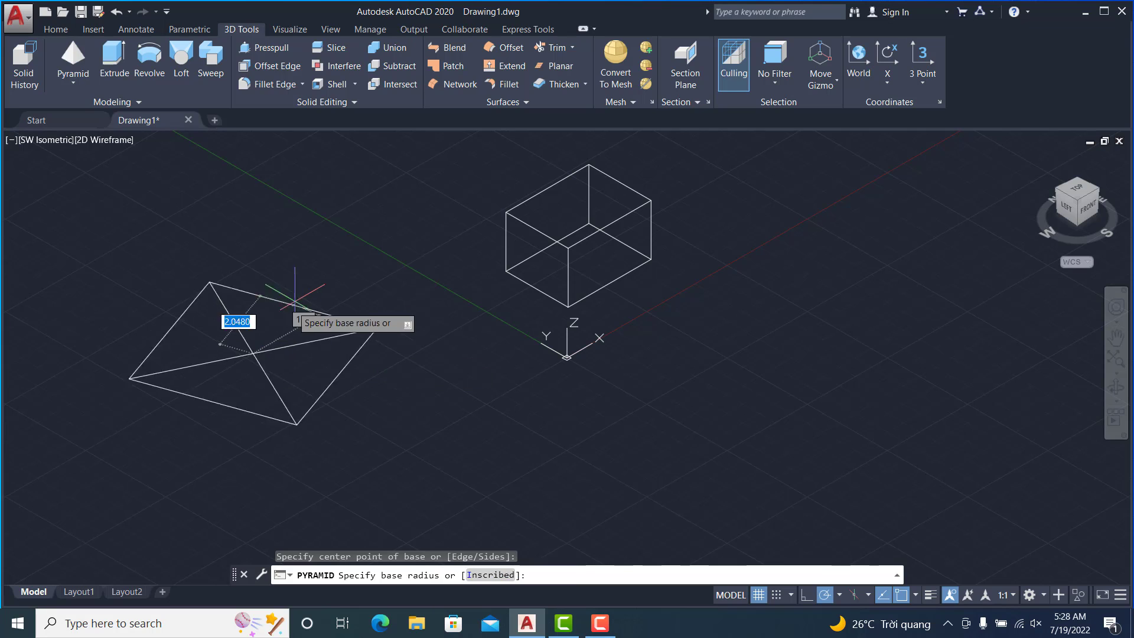
{"action": "left_click", "coordinate": [300, 330]}
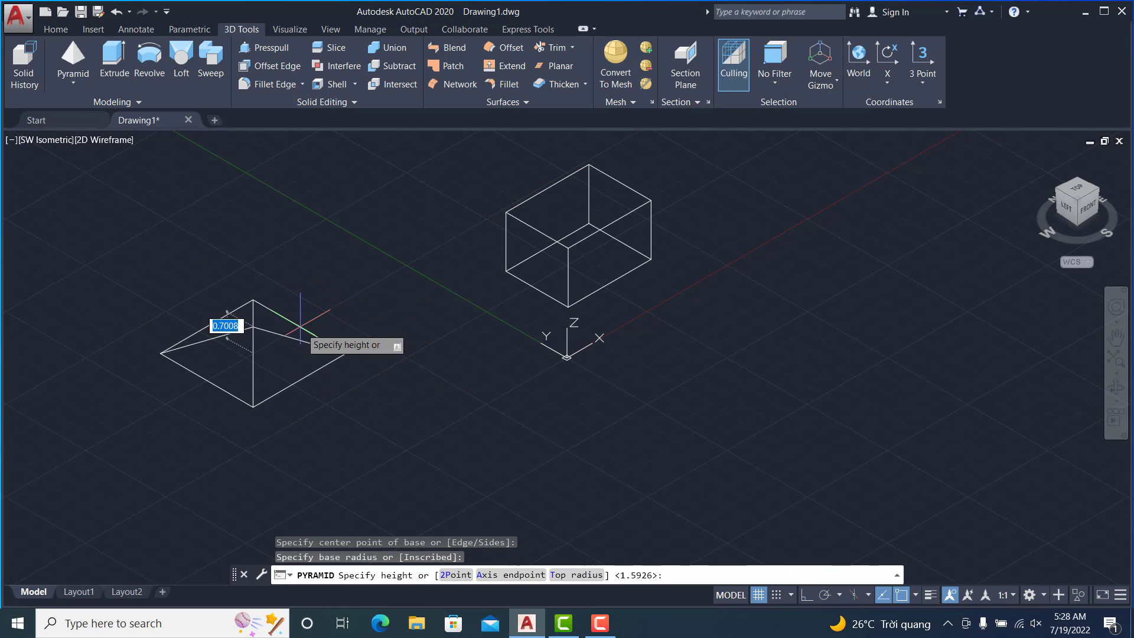
{"action": "left_click", "coordinate": [285, 263]}
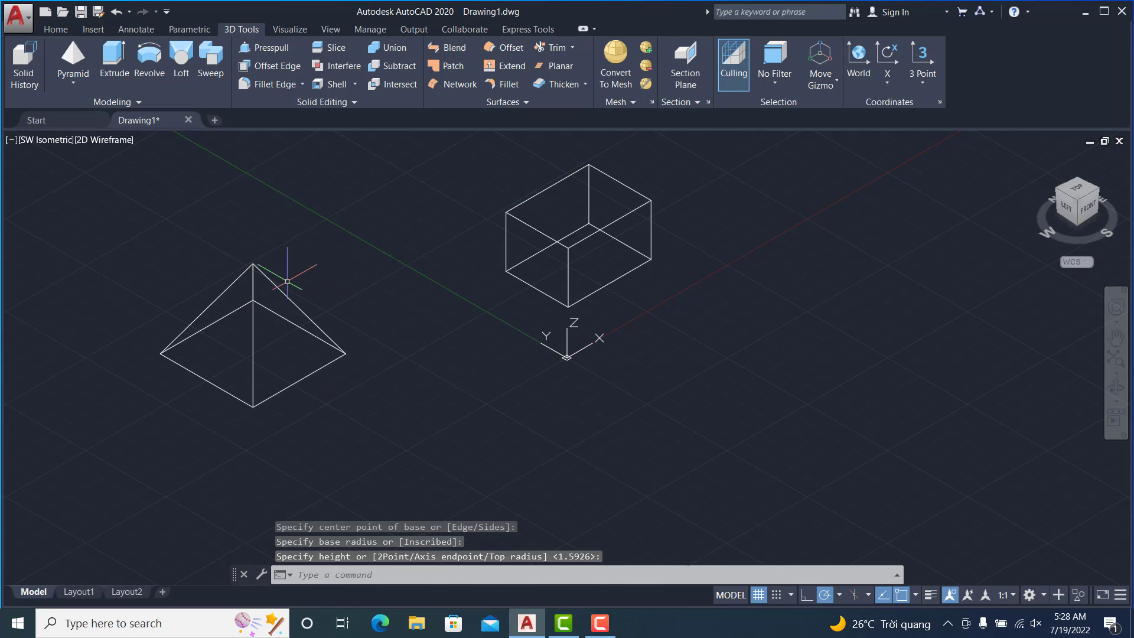
{"action": "middle_click_drag", "start_coordinate": [369, 303], "coordinate": [344, 304]}
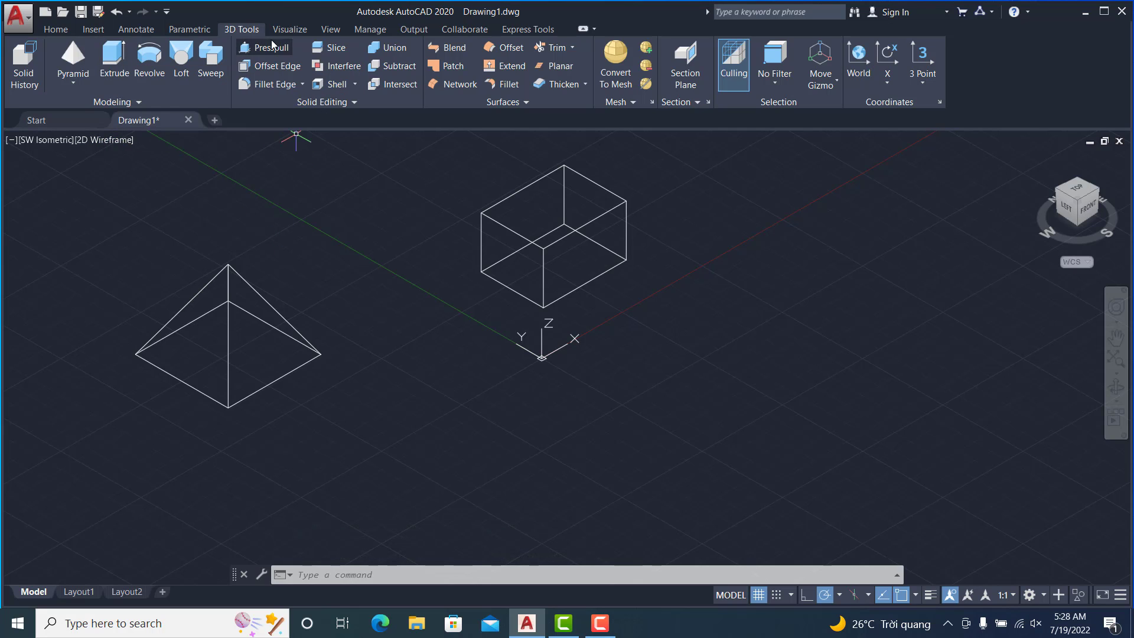
Draw four connected line segments right of the box, closing back at the starting point.
{"action": "left_click", "coordinate": [94, 29]}
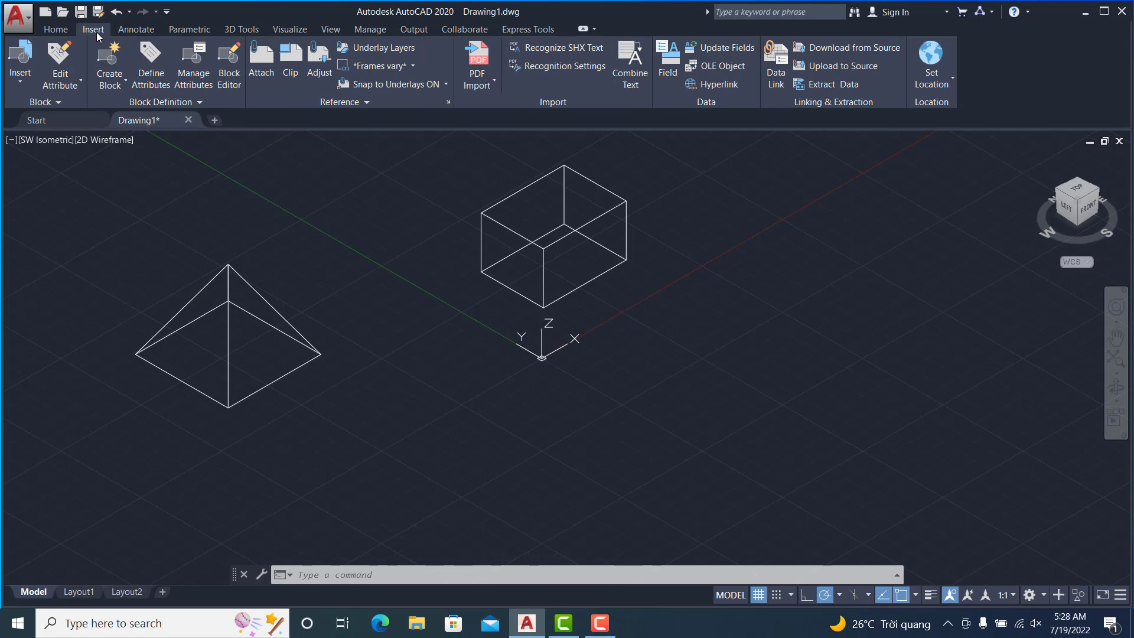
{"action": "left_click", "coordinate": [44, 32]}
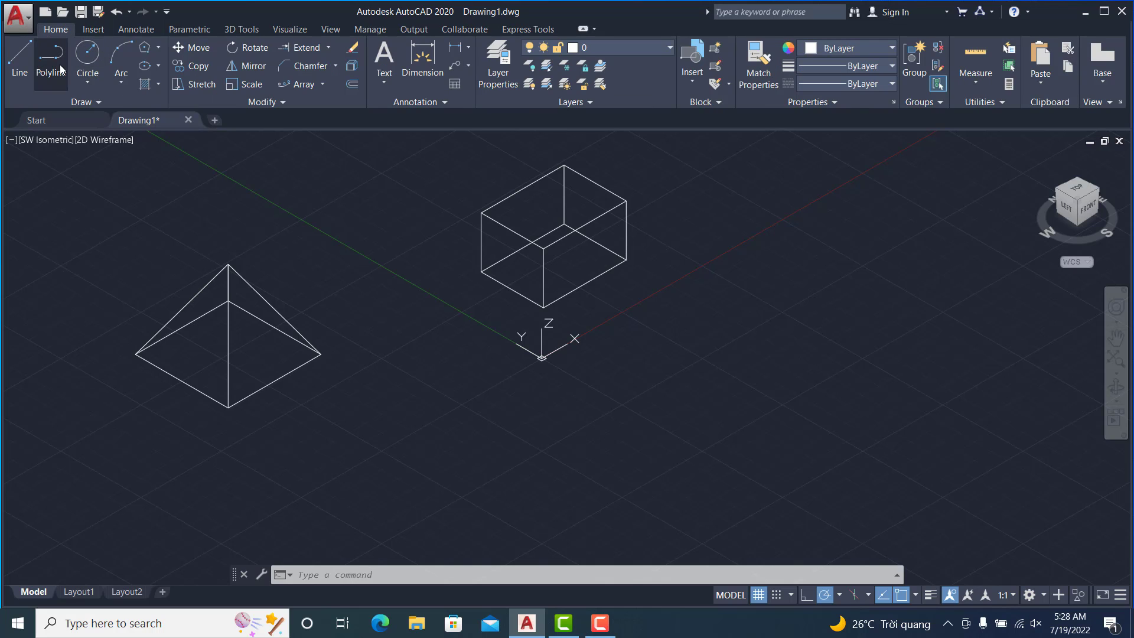
{"action": "left_click", "coordinate": [158, 47]}
{"action": "left_click", "coordinate": [161, 69]}
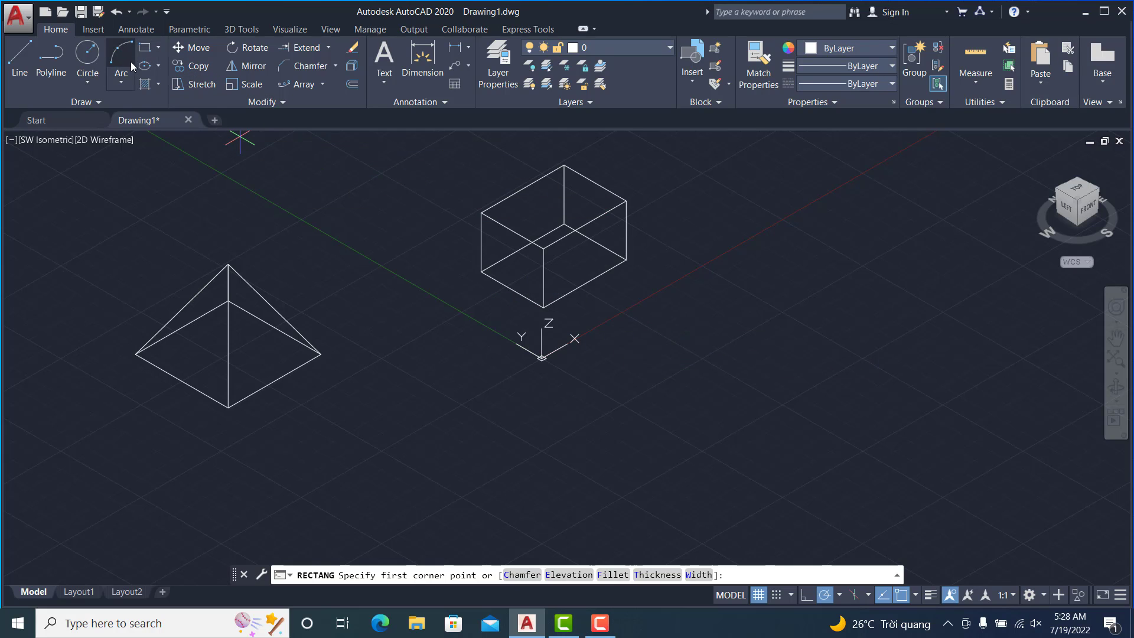
{"action": "left_click", "coordinate": [19, 56]}
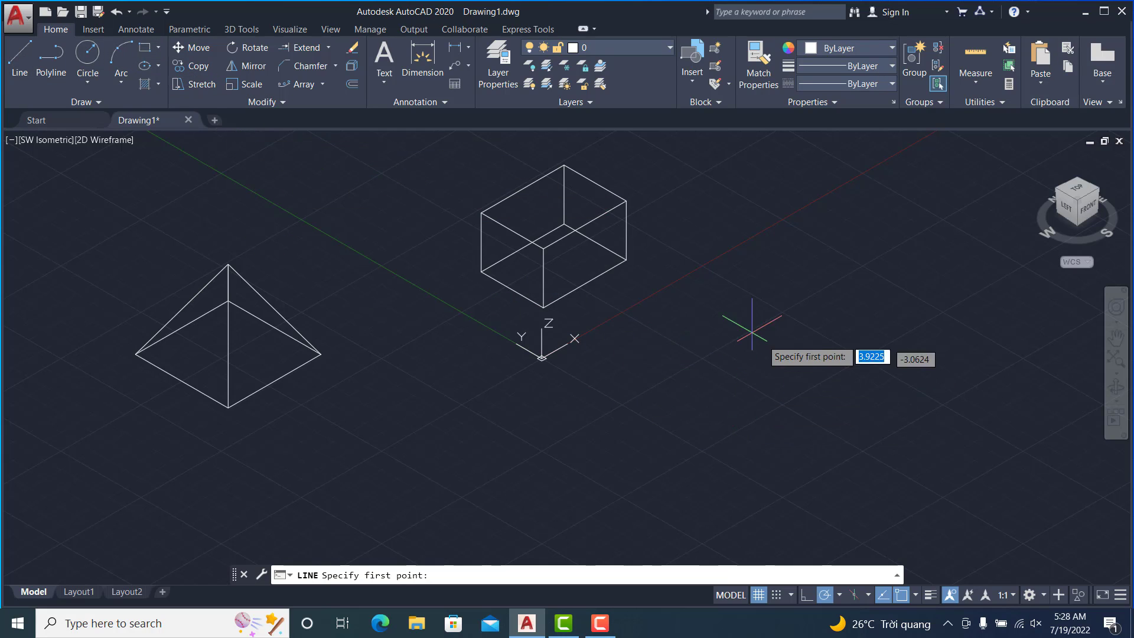
{"action": "left_click", "coordinate": [734, 324]}
{"action": "left_click", "coordinate": [811, 251]}
{"action": "left_click", "coordinate": [839, 301]}
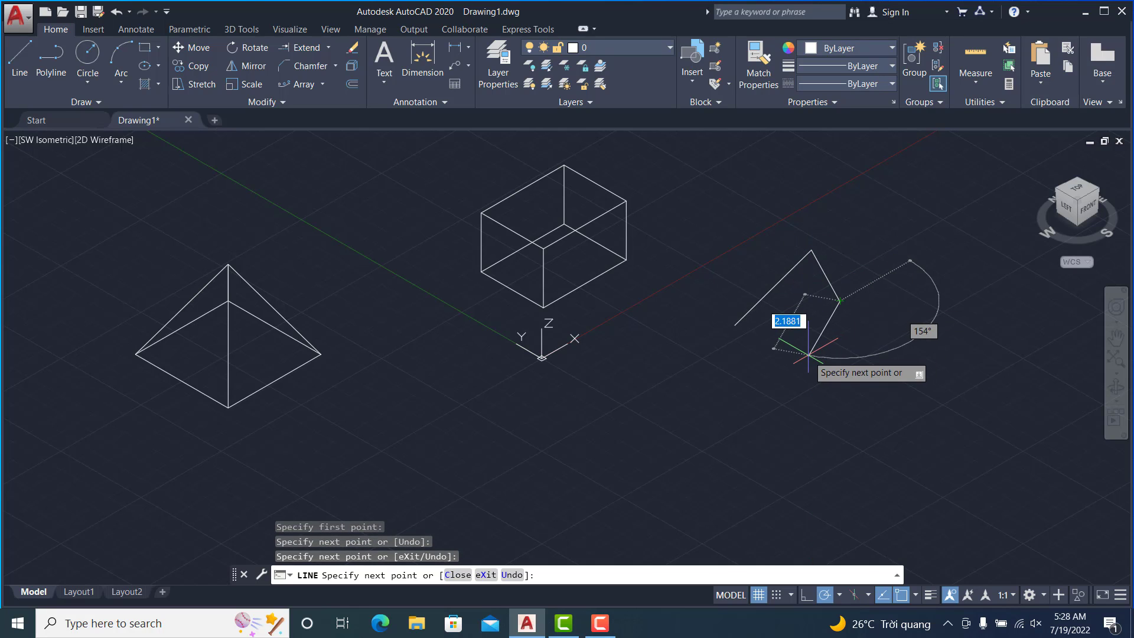
{"action": "left_click", "coordinate": [808, 355]}
{"action": "left_click", "coordinate": [734, 325]}
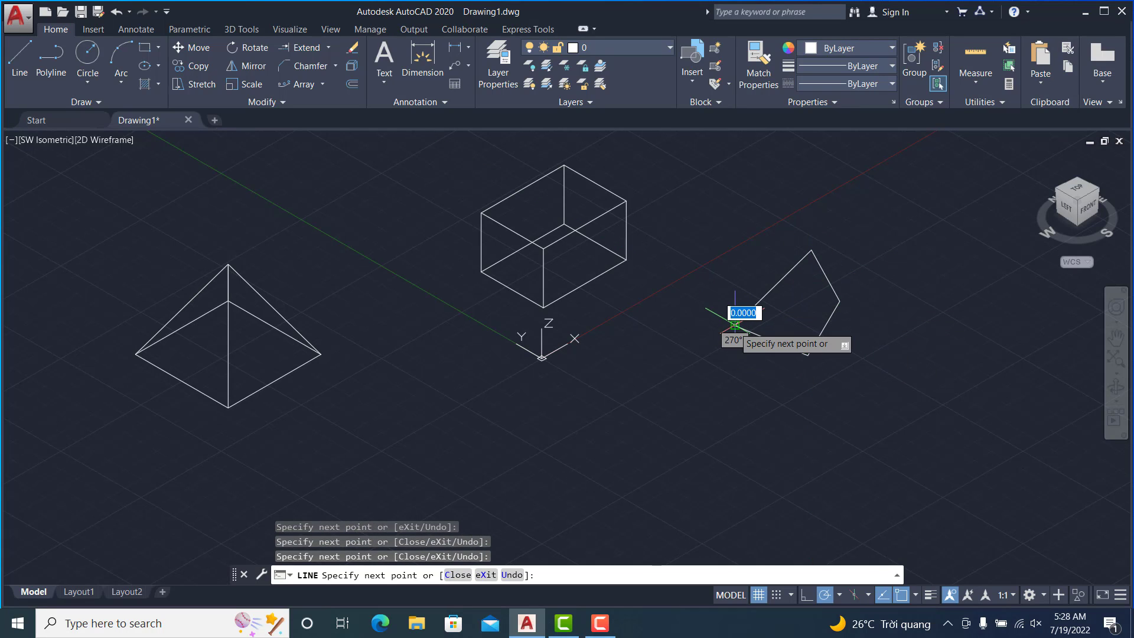
{"action": "key", "text": "Escape"}
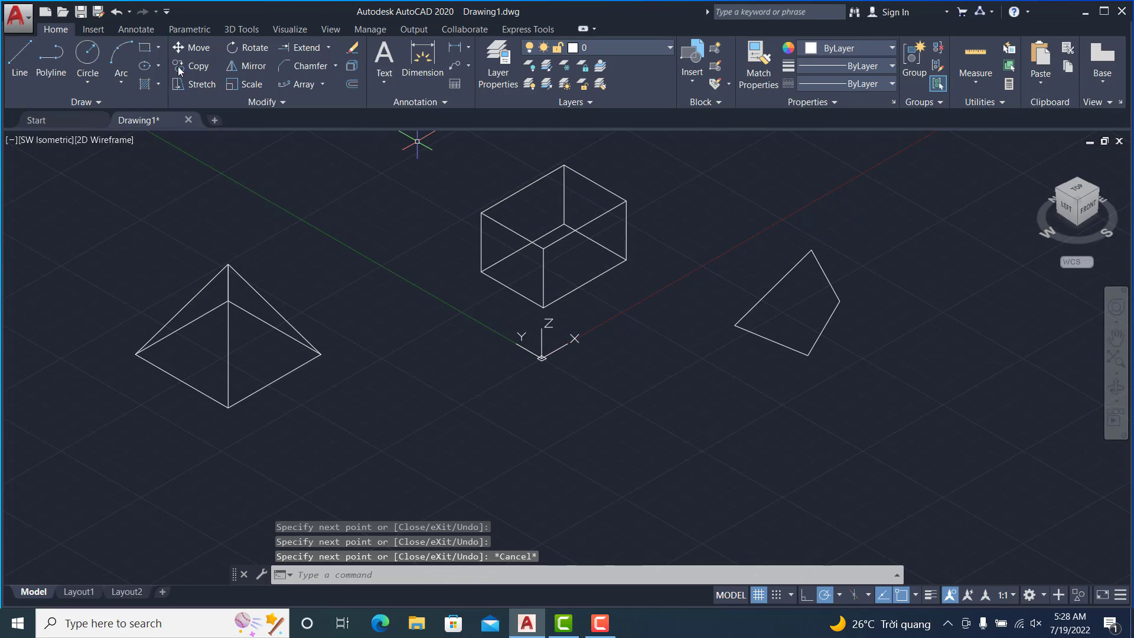
Turn the four outline lines into one region, creating 1 loop and 1 region.
{"action": "left_click", "coordinate": [253, 29]}
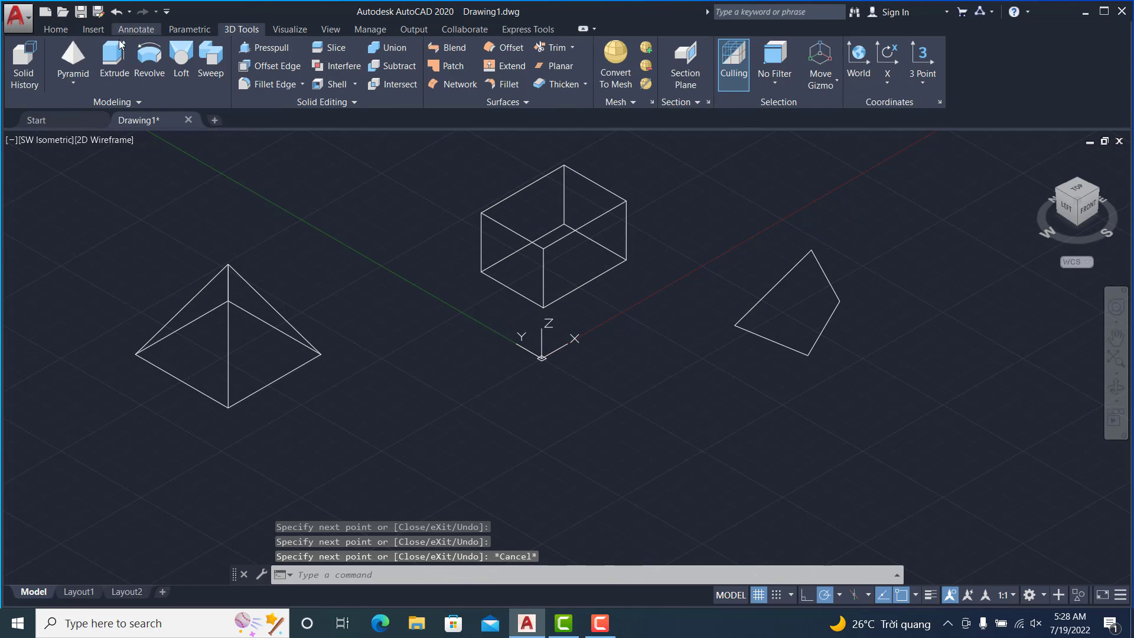
{"action": "left_click", "coordinate": [112, 57]}
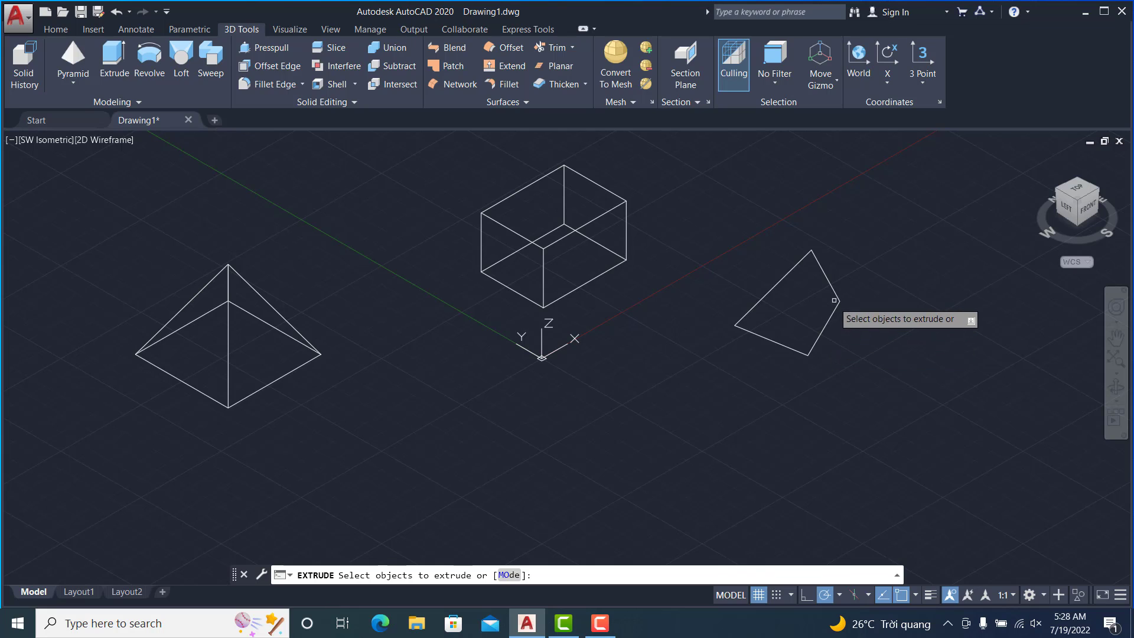
{"action": "left_click", "coordinate": [53, 29]}
{"action": "left_click", "coordinate": [81, 101]}
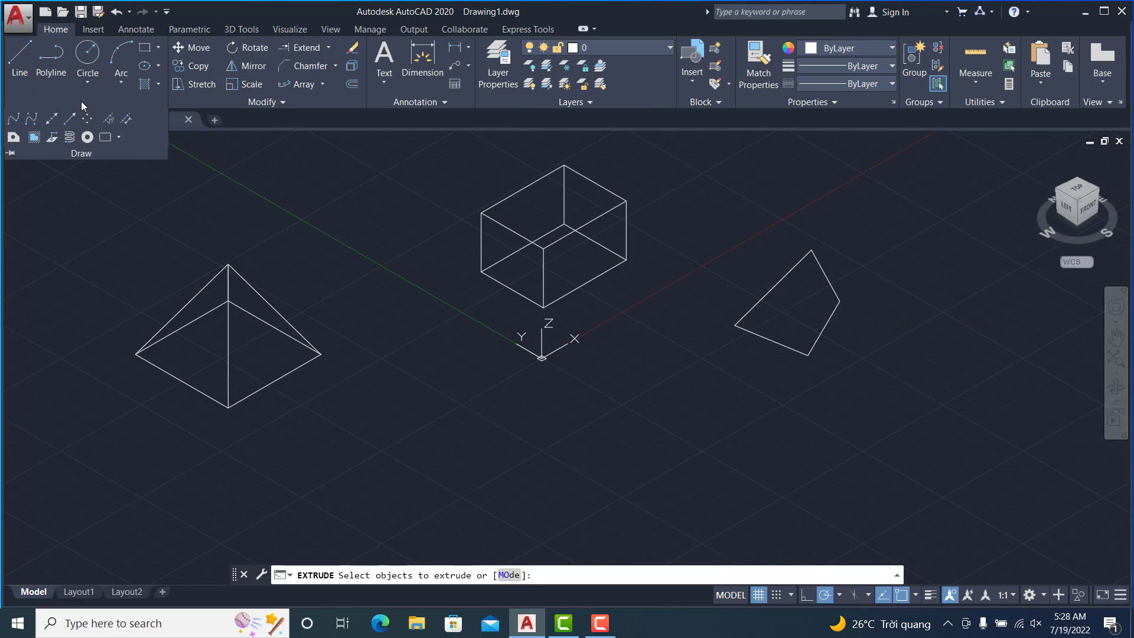
{"action": "left_click", "coordinate": [13, 138]}
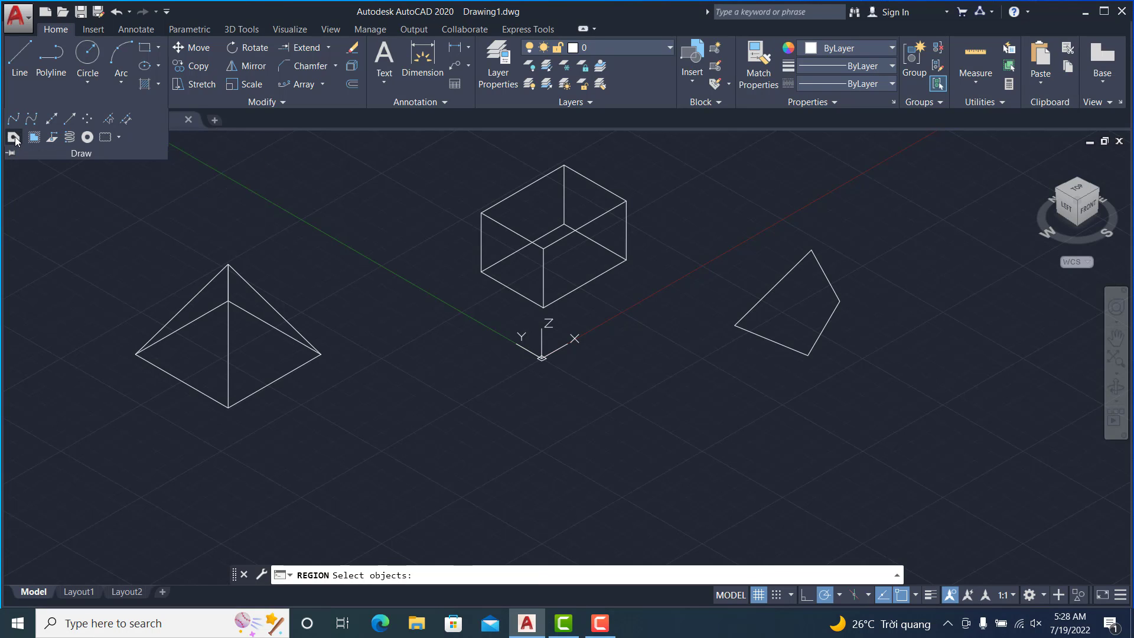
{"action": "left_click", "coordinate": [813, 254]}
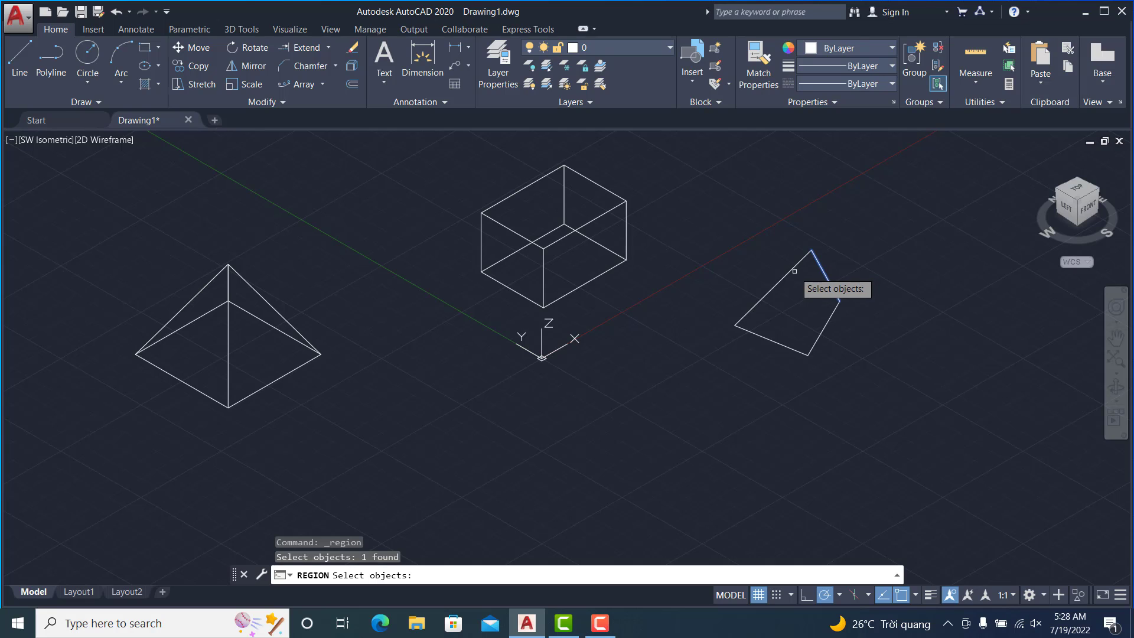
{"action": "left_click", "coordinate": [791, 270]}
{"action": "left_click", "coordinate": [769, 337]}
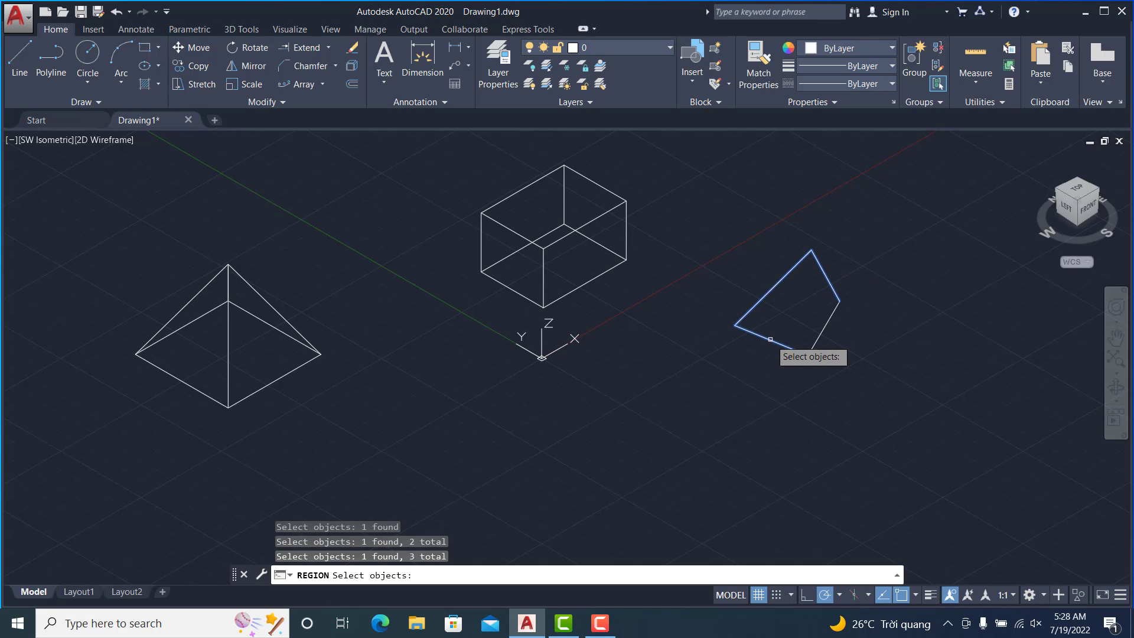
{"action": "left_click", "coordinate": [823, 331]}
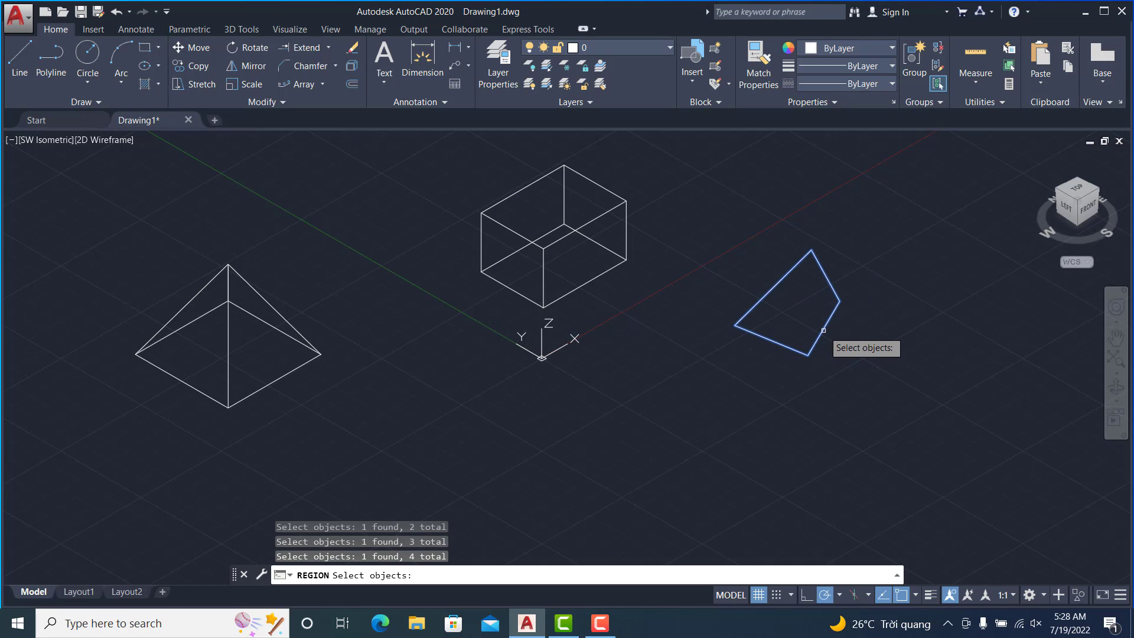
{"action": "key", "text": "Return"}
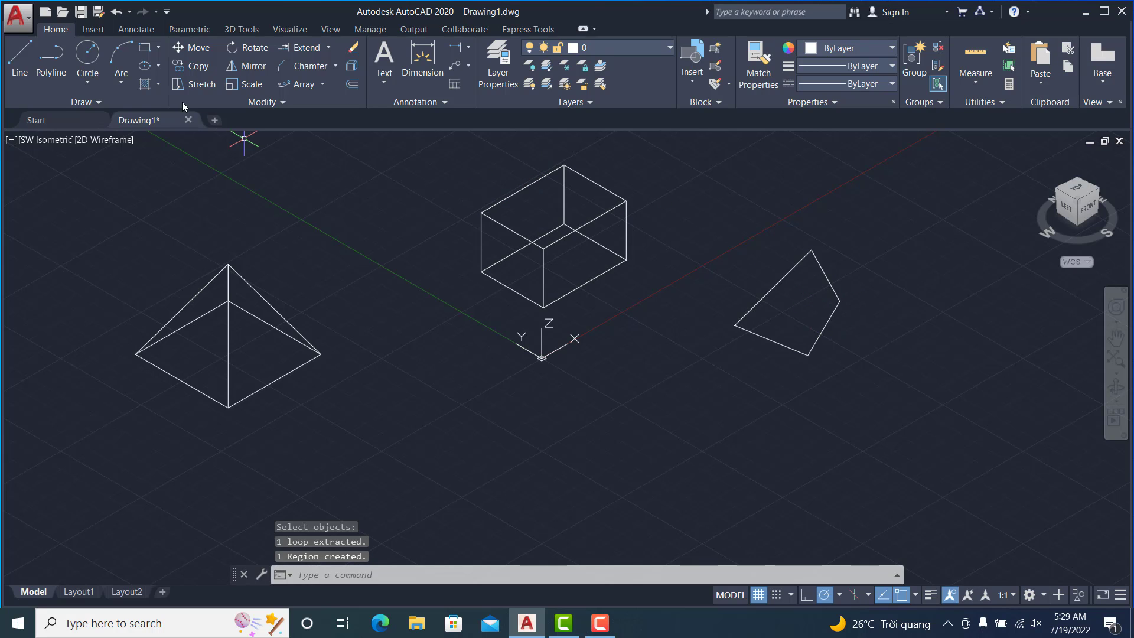
Extrude the quadrilateral region to a height of 3 into a solid prism.
{"action": "left_click", "coordinate": [106, 27]}
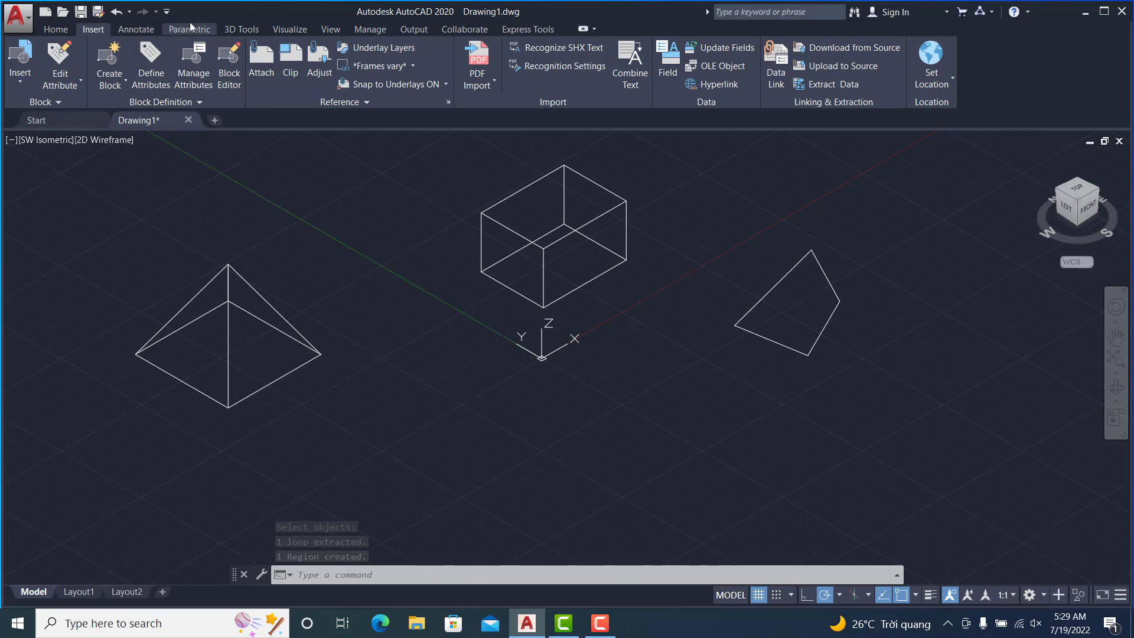
{"action": "left_click", "coordinate": [233, 28]}
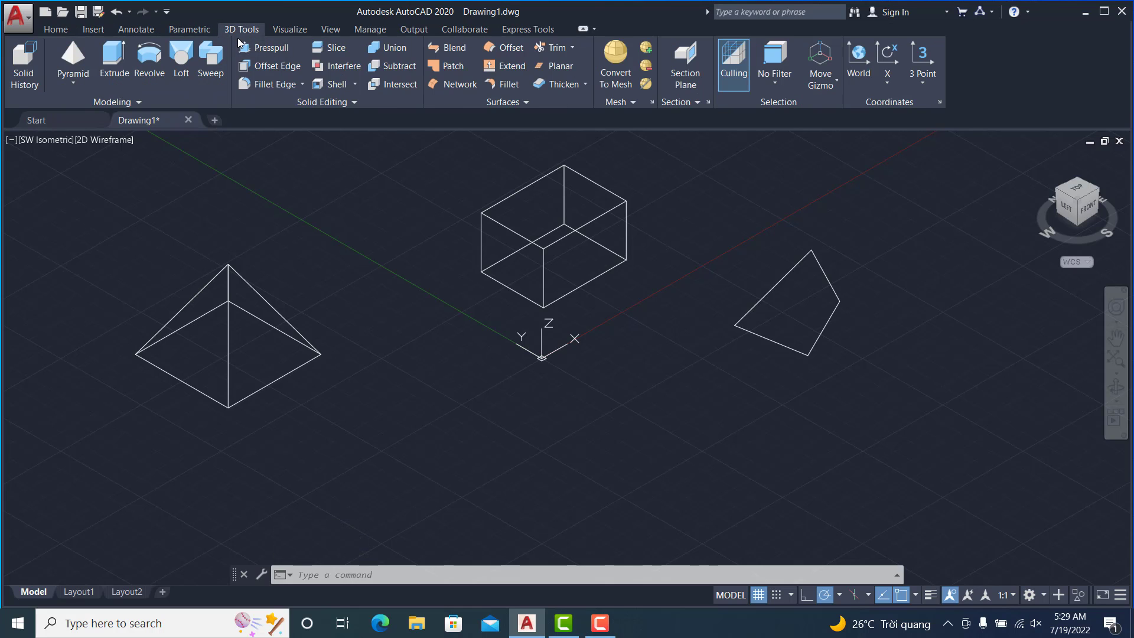
{"action": "left_click", "coordinate": [114, 60]}
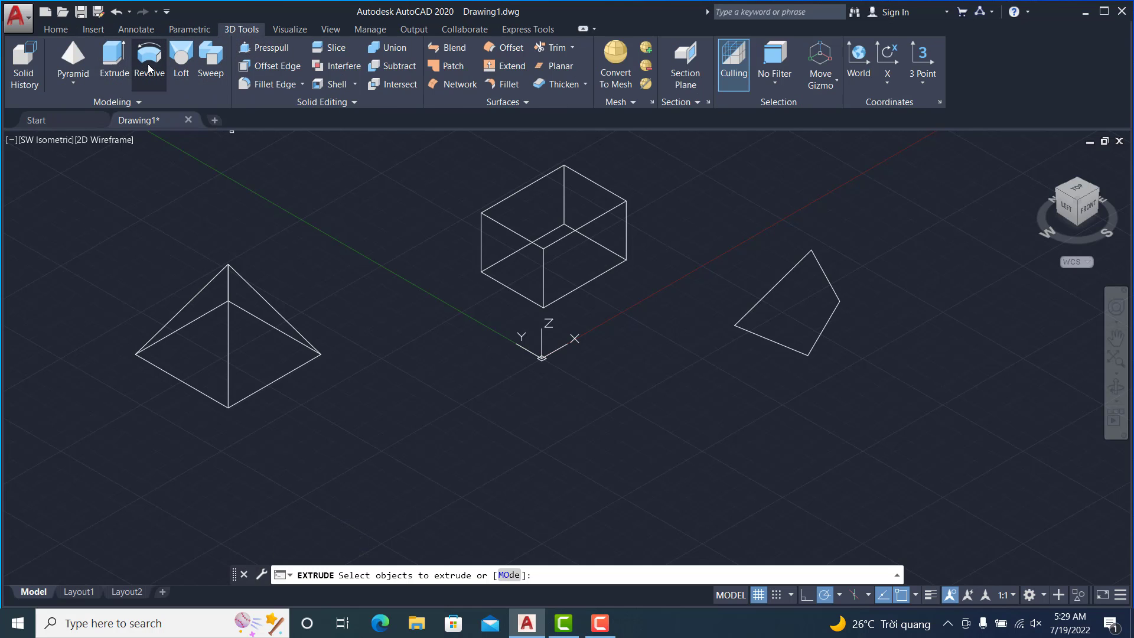
{"action": "left_click", "coordinate": [824, 326]}
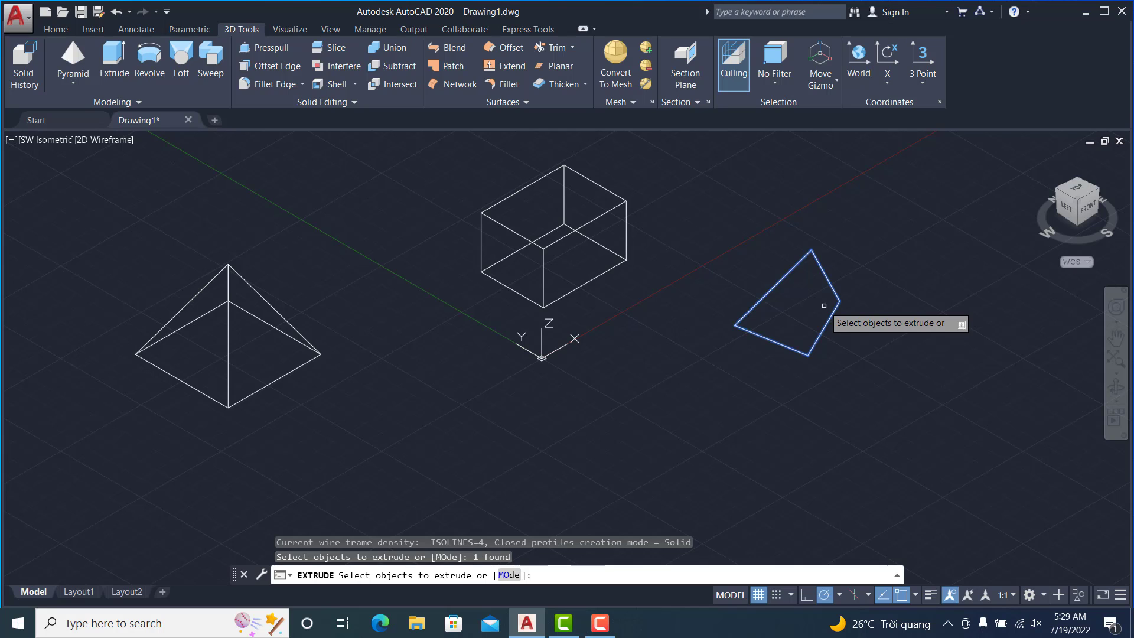
{"action": "key", "text": "Return"}
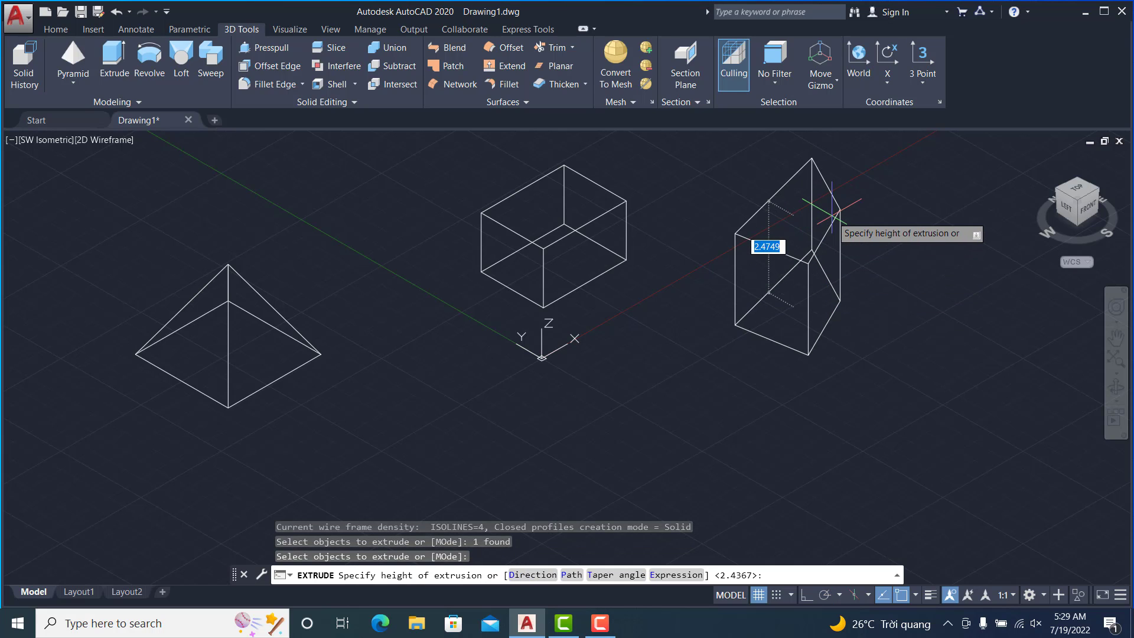
{"action": "key", "text": "Return"}
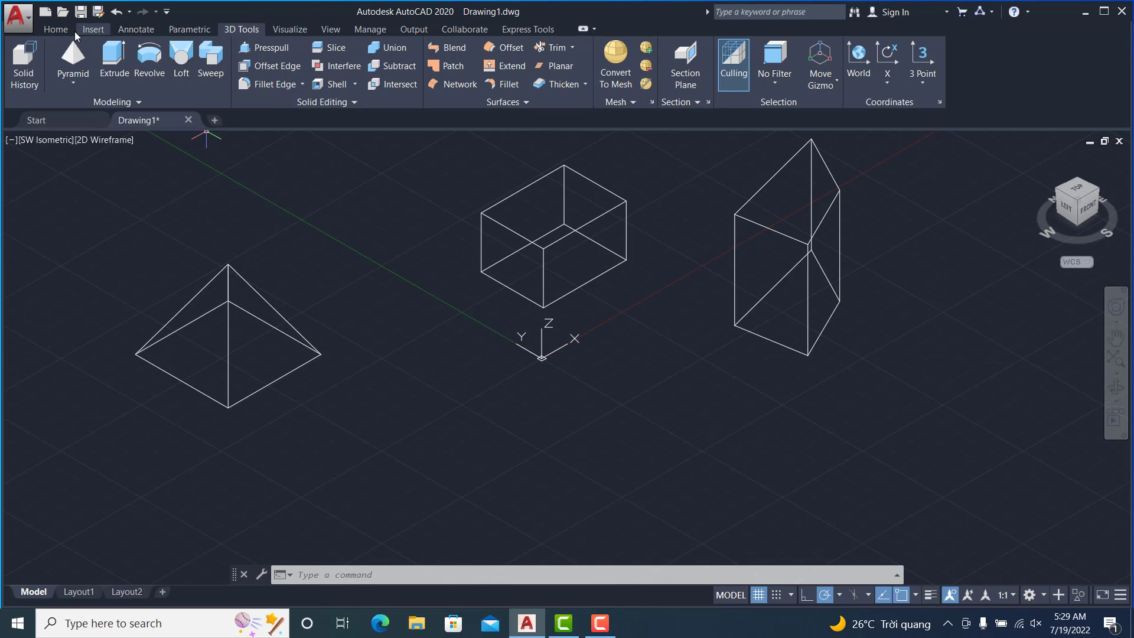
Draw a circle centred below the origin, in front of the solids.
{"action": "left_click", "coordinate": [70, 30]}
{"action": "left_click", "coordinate": [88, 56]}
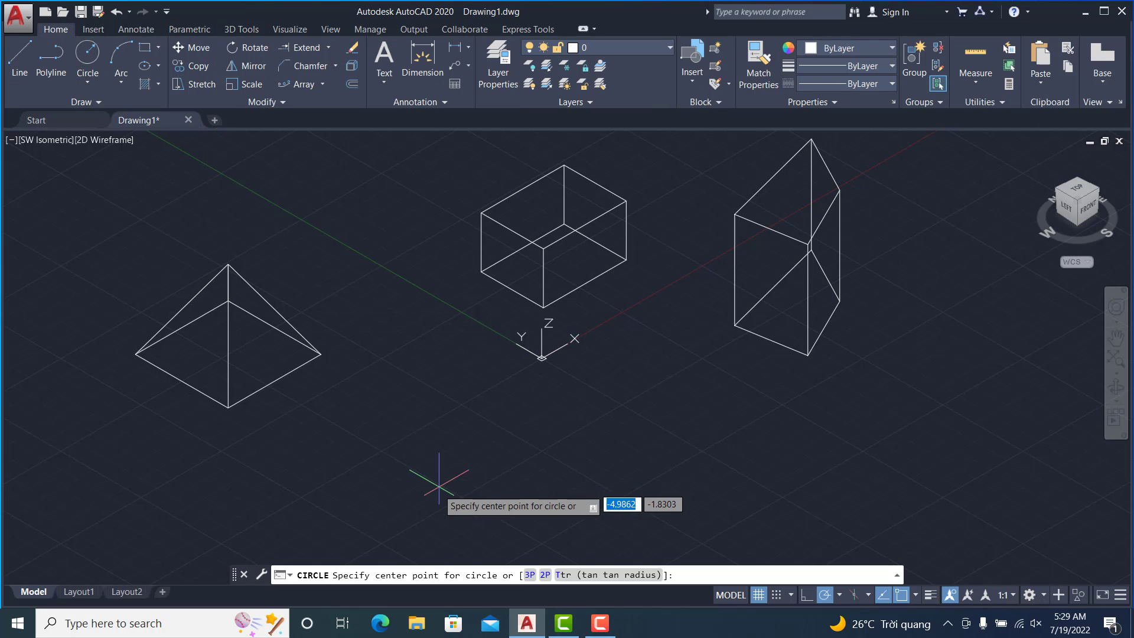
{"action": "left_click", "coordinate": [483, 436]}
{"action": "left_click", "coordinate": [527, 381]}
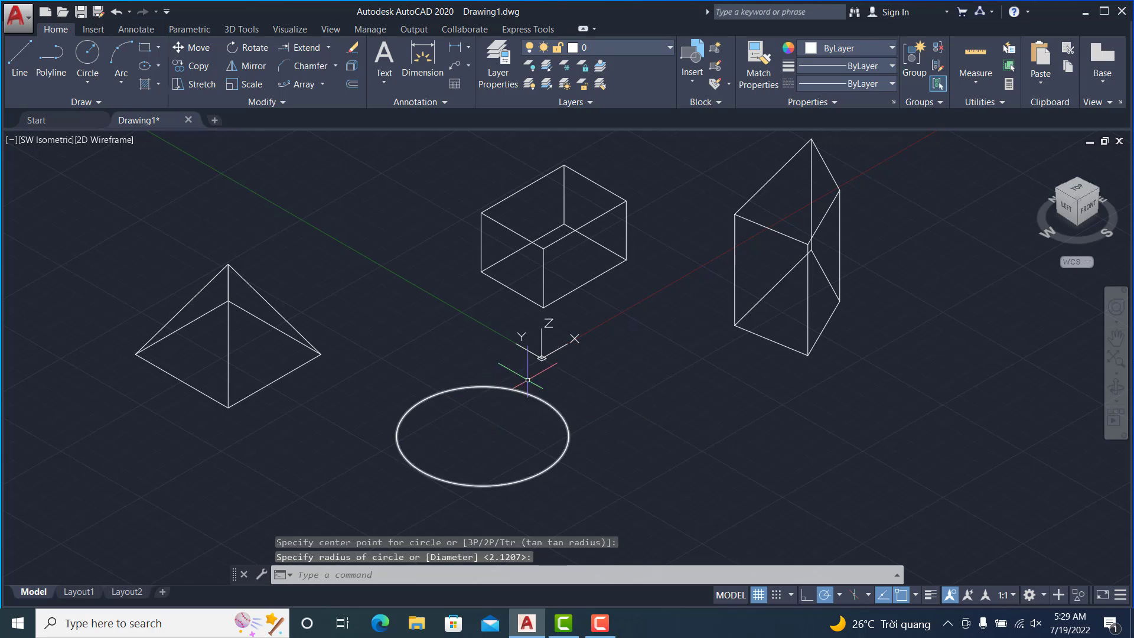
Draw a straight line across the circle through its centre, edge to edge.
{"action": "left_click", "coordinate": [19, 56]}
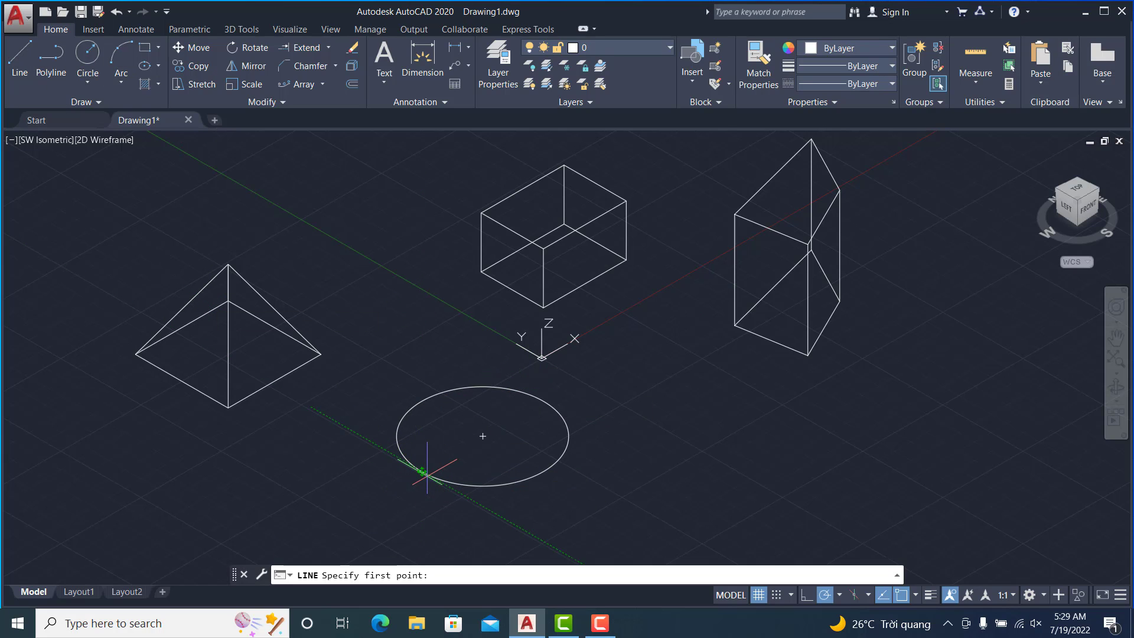
{"action": "left_click", "coordinate": [421, 471]}
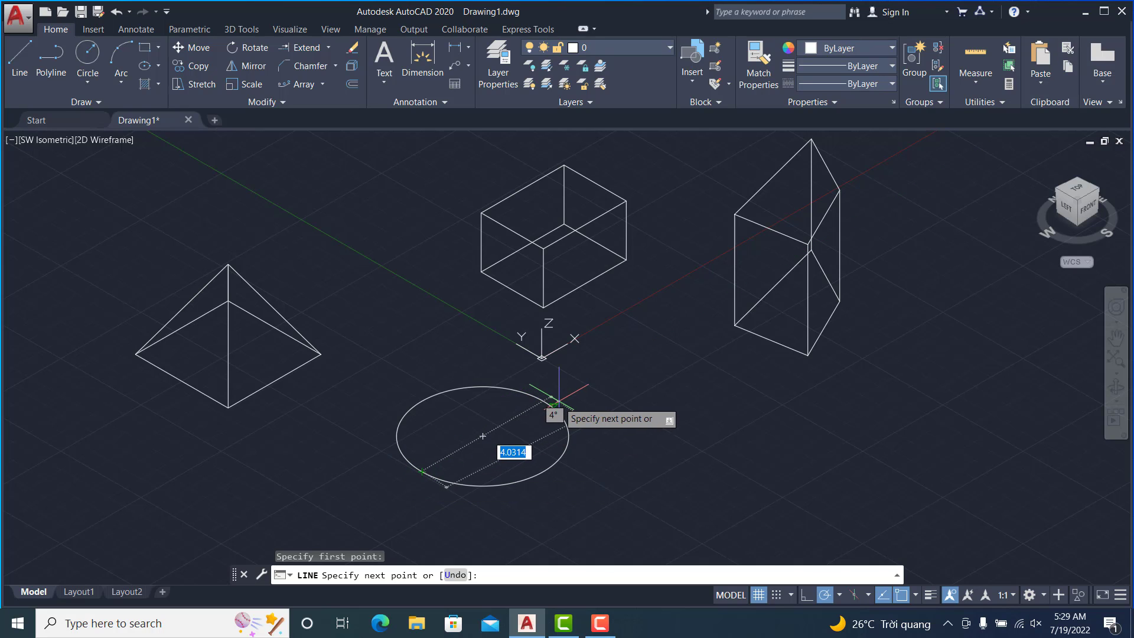
{"action": "left_click", "coordinate": [543, 401]}
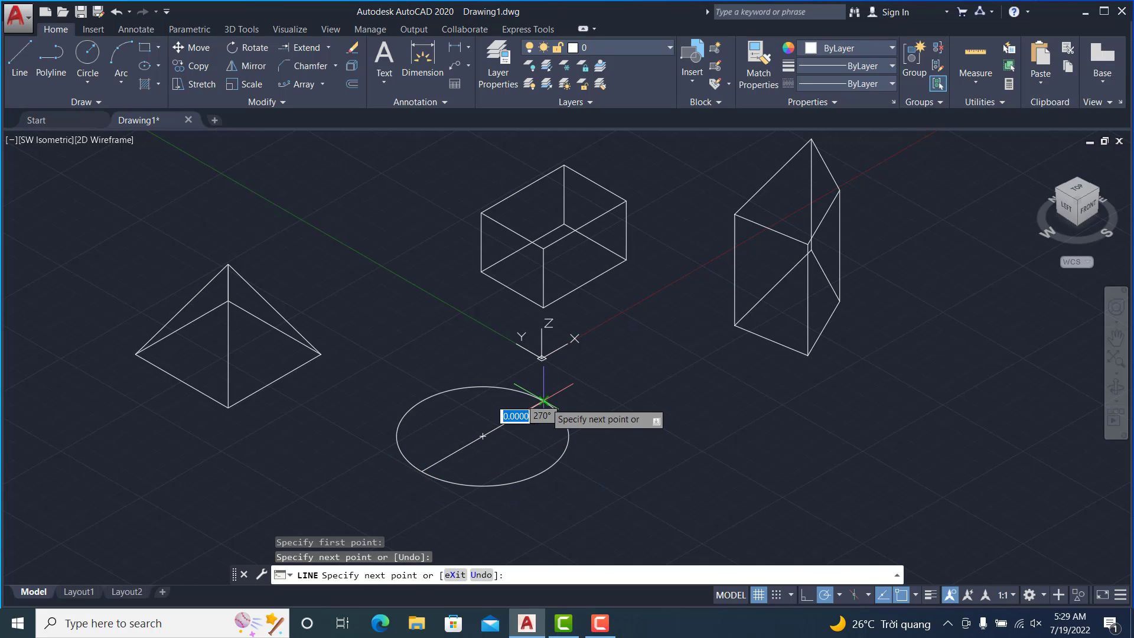
{"action": "key", "text": "Escape"}
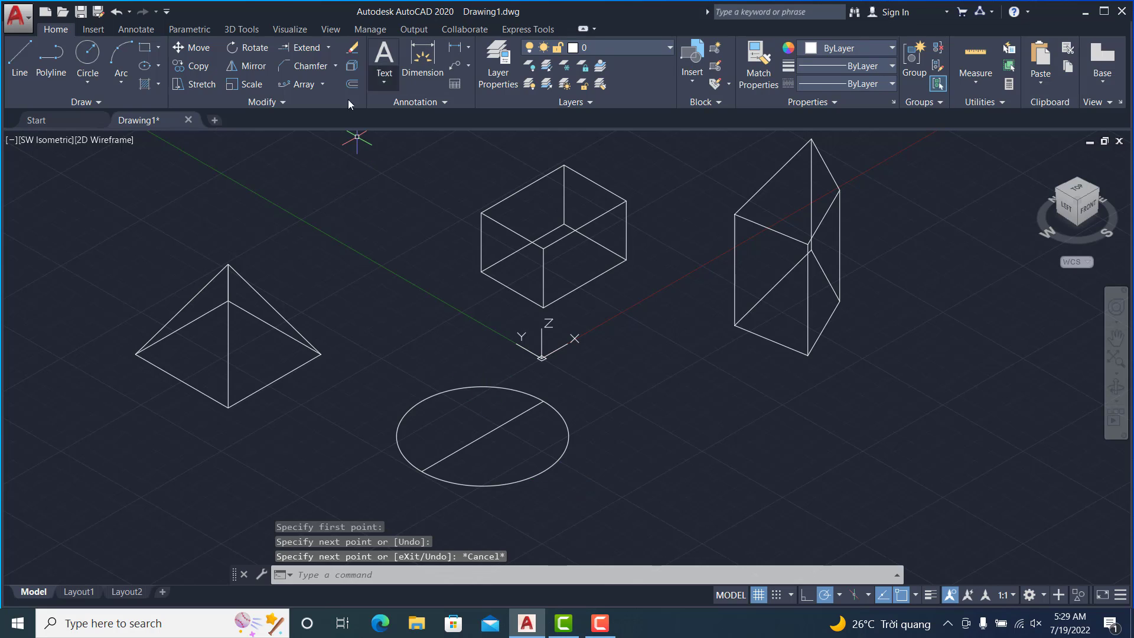
{"action": "left_click", "coordinate": [328, 47]}
Trim away the circle's lower-right half, leaving a semicircle closed by the diameter line.
{"action": "left_click", "coordinate": [299, 70]}
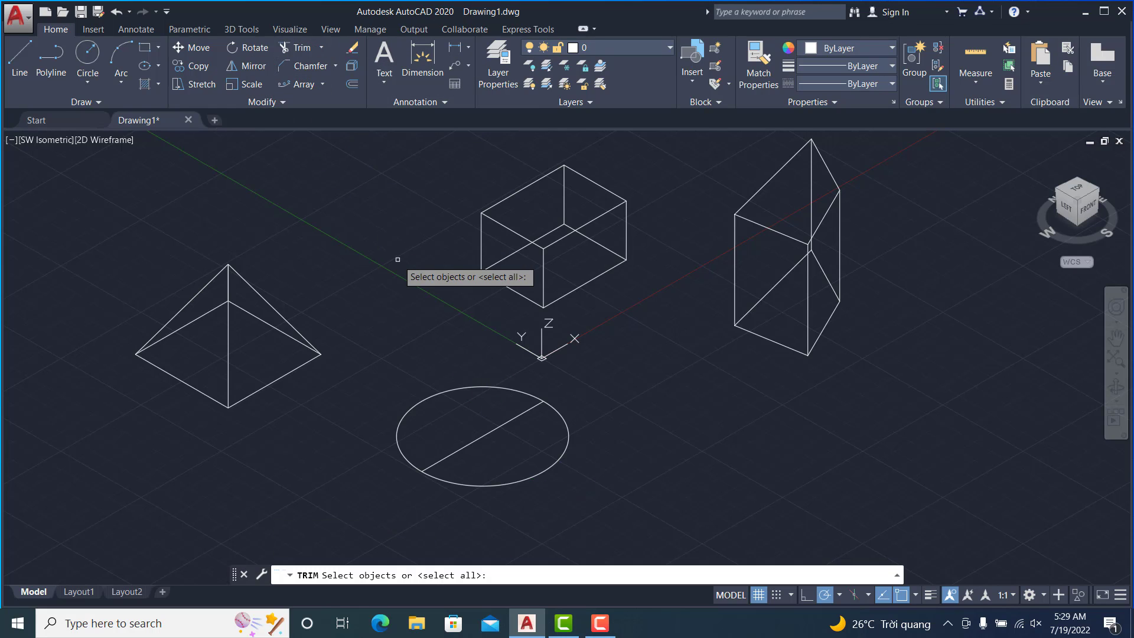
{"action": "key", "text": "Return"}
{"action": "key", "text": "Return"}
{"action": "key", "text": "Return"}
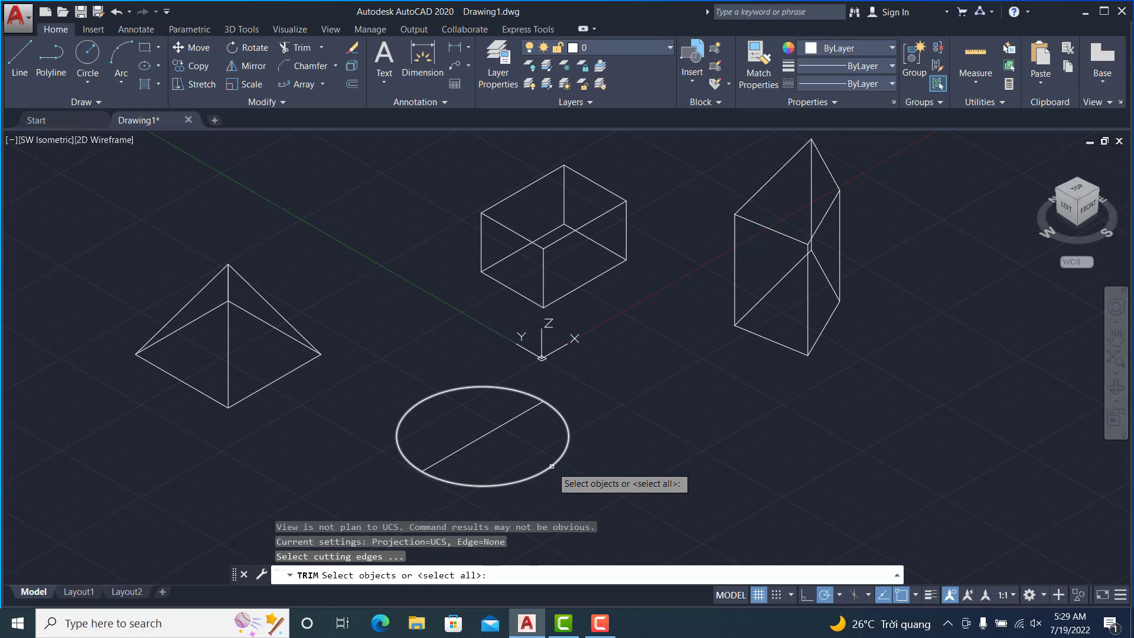
{"action": "key", "text": "Return"}
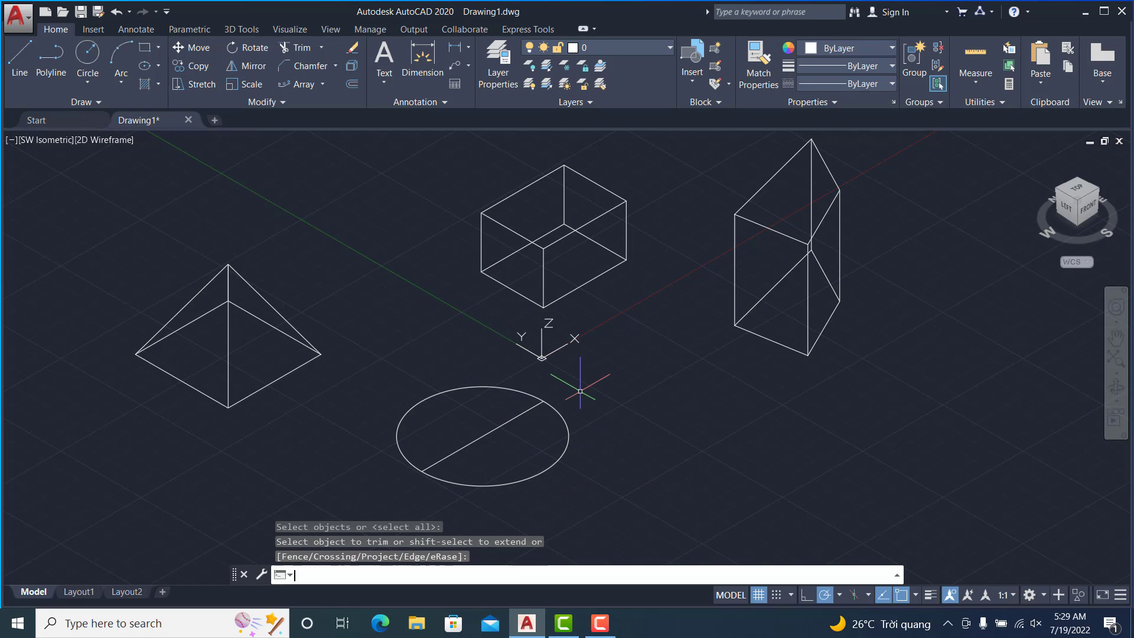
{"action": "key", "text": "Return"}
{"action": "key", "text": "Return"}
{"action": "key", "text": "Return"}
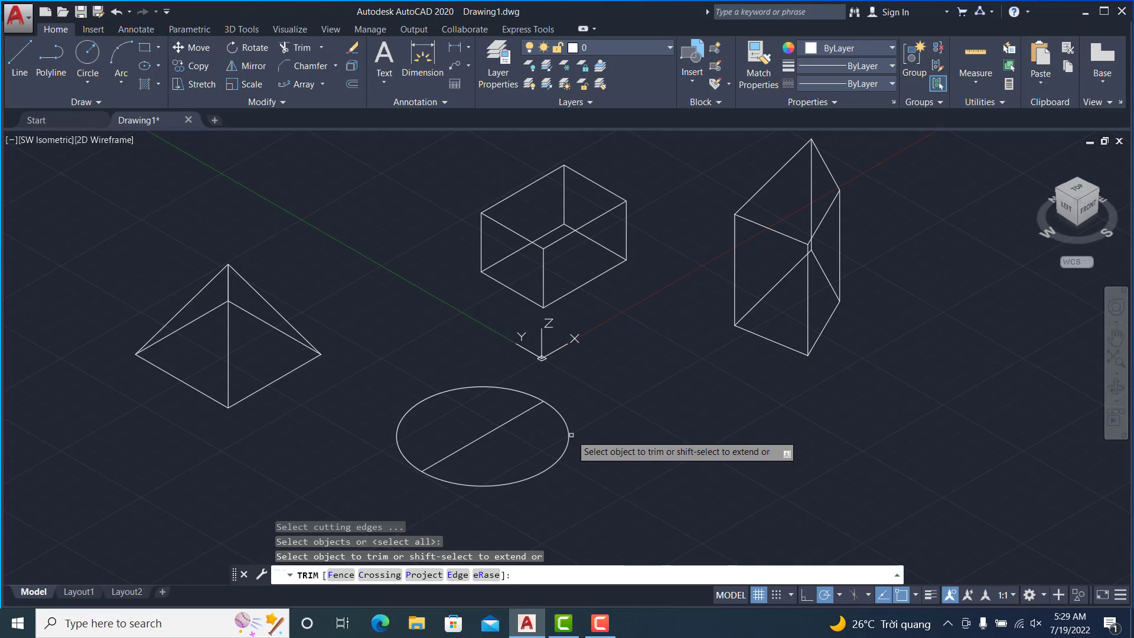
{"action": "left_click", "coordinate": [567, 436]}
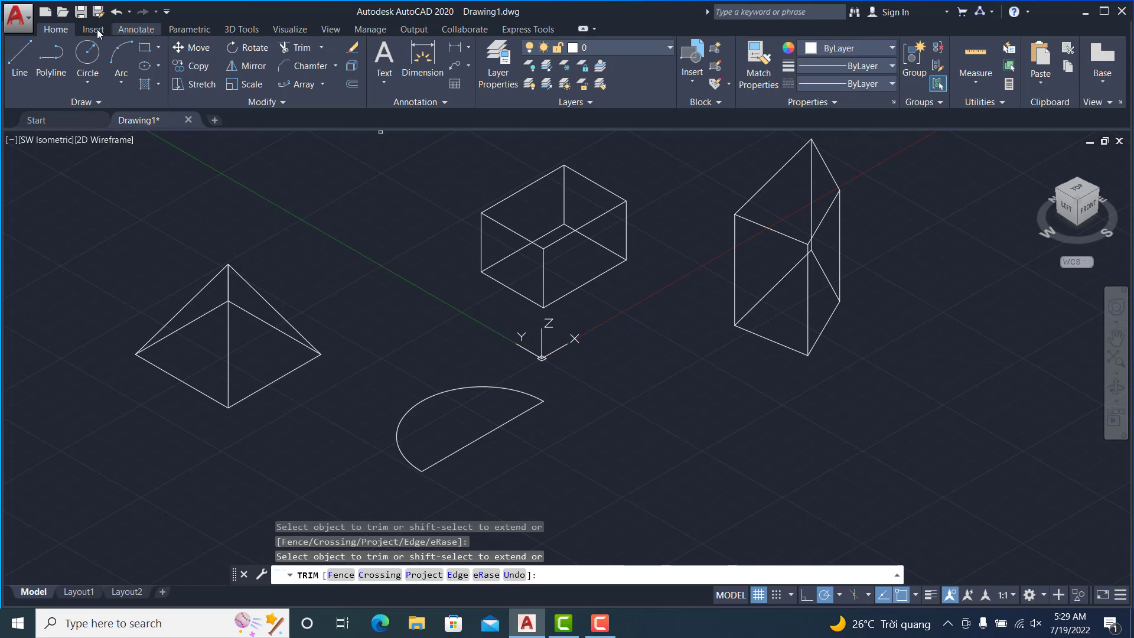
{"action": "left_click", "coordinate": [245, 27]}
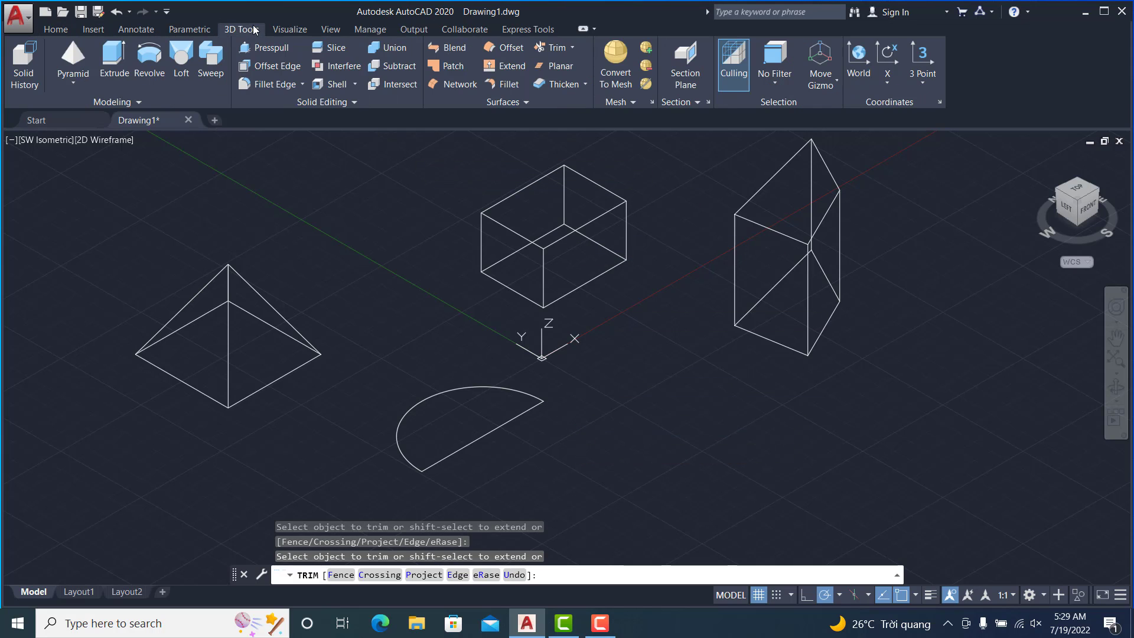
{"action": "left_click", "coordinate": [155, 57]}
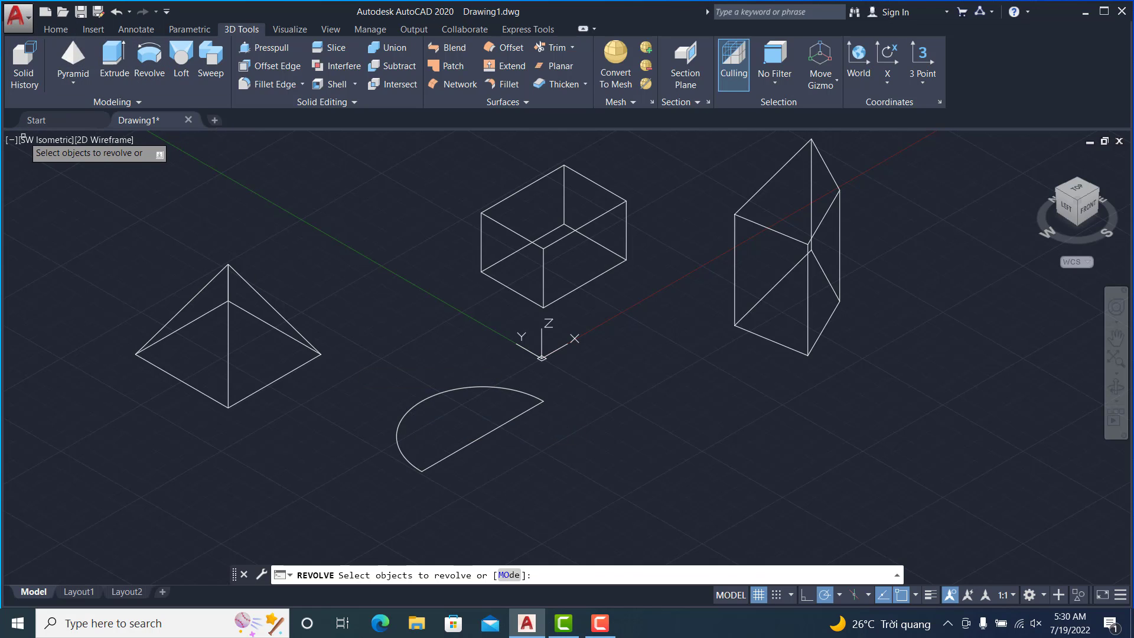
{"action": "key", "text": "Escape"}
{"action": "left_click", "coordinate": [52, 31]}
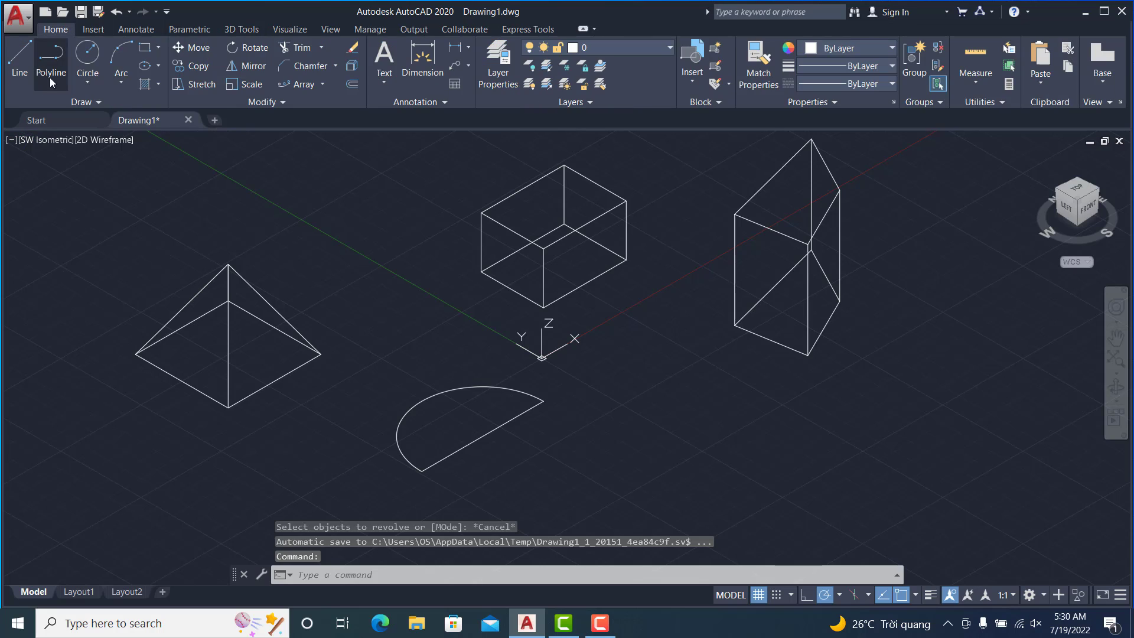
Combine the diameter line and the remaining arc into a single region.
{"action": "left_click", "coordinate": [113, 105]}
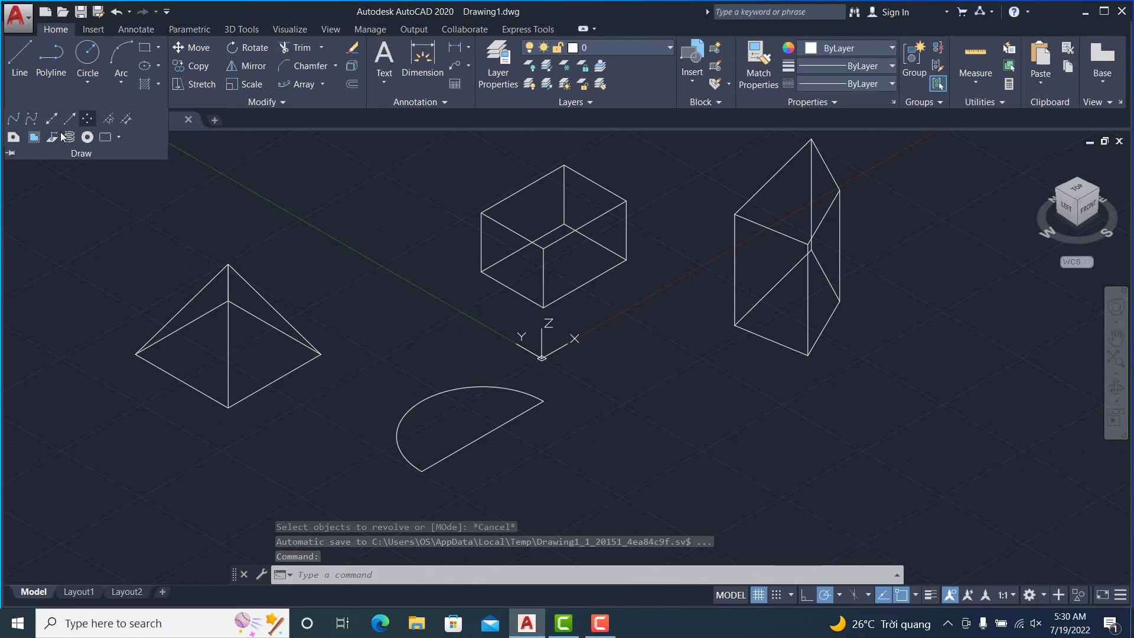
{"action": "left_click", "coordinate": [19, 142]}
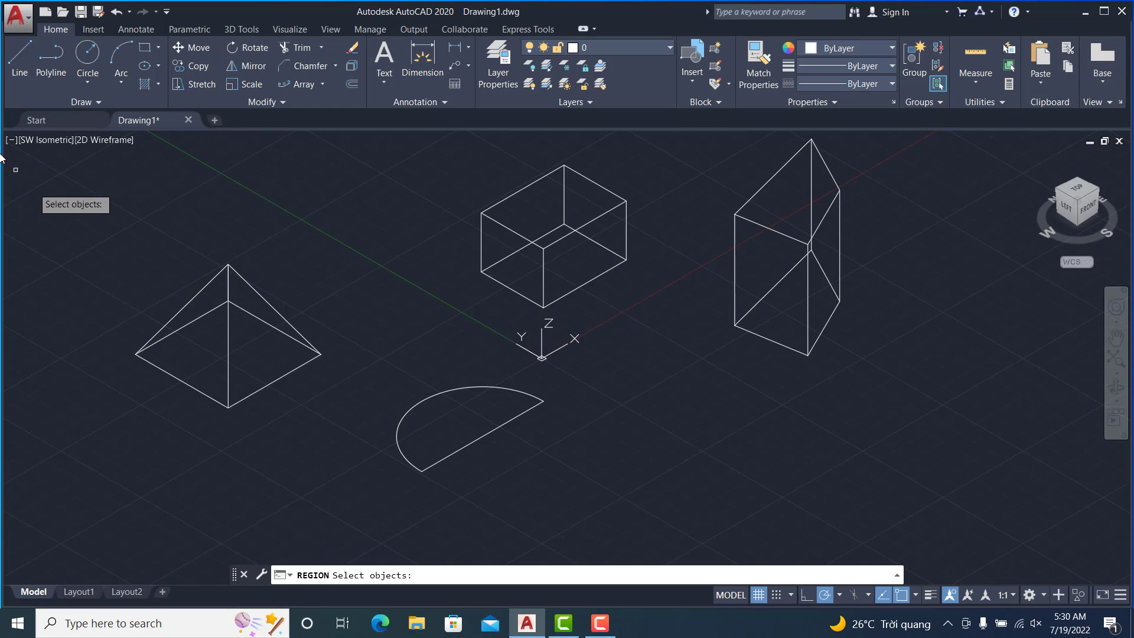
{"action": "left_click", "coordinate": [486, 435]}
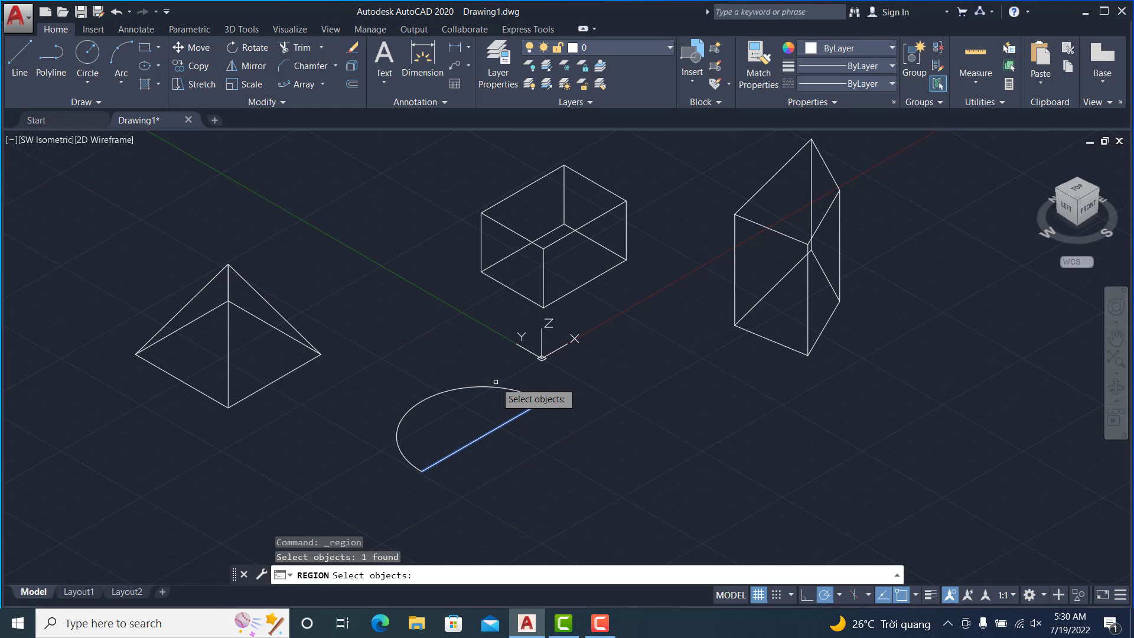
{"action": "left_click", "coordinate": [496, 386]}
{"action": "key", "text": "Return"}
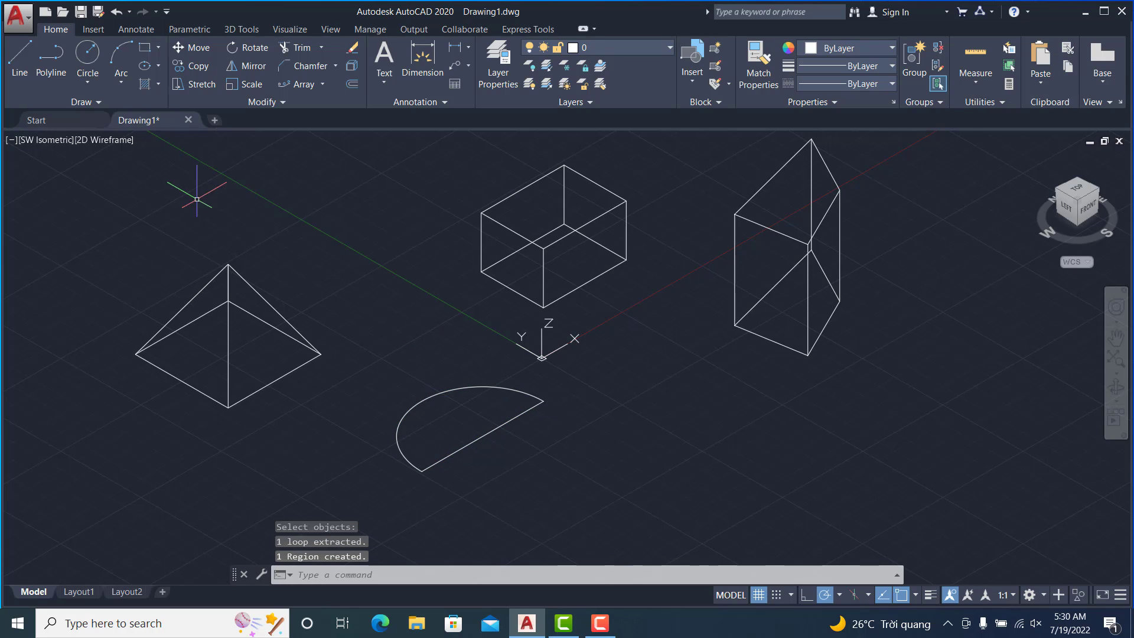
{"action": "left_click", "coordinate": [233, 29]}
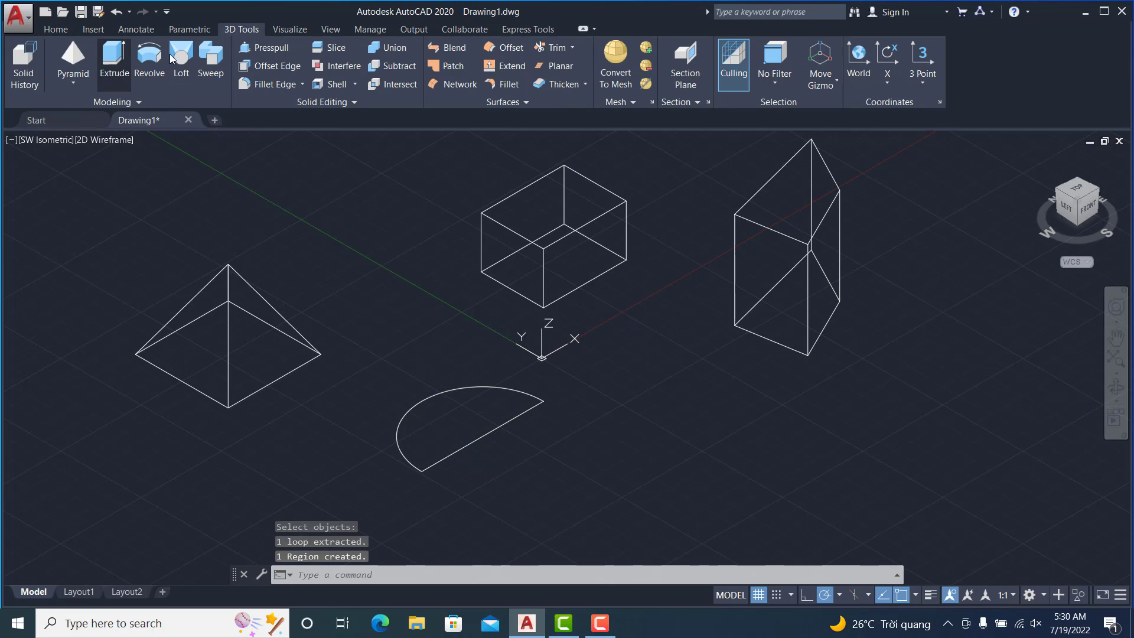
Revolve the half-circle region 270 degrees about its diameter line into a partial sphere.
{"action": "left_click", "coordinate": [155, 65]}
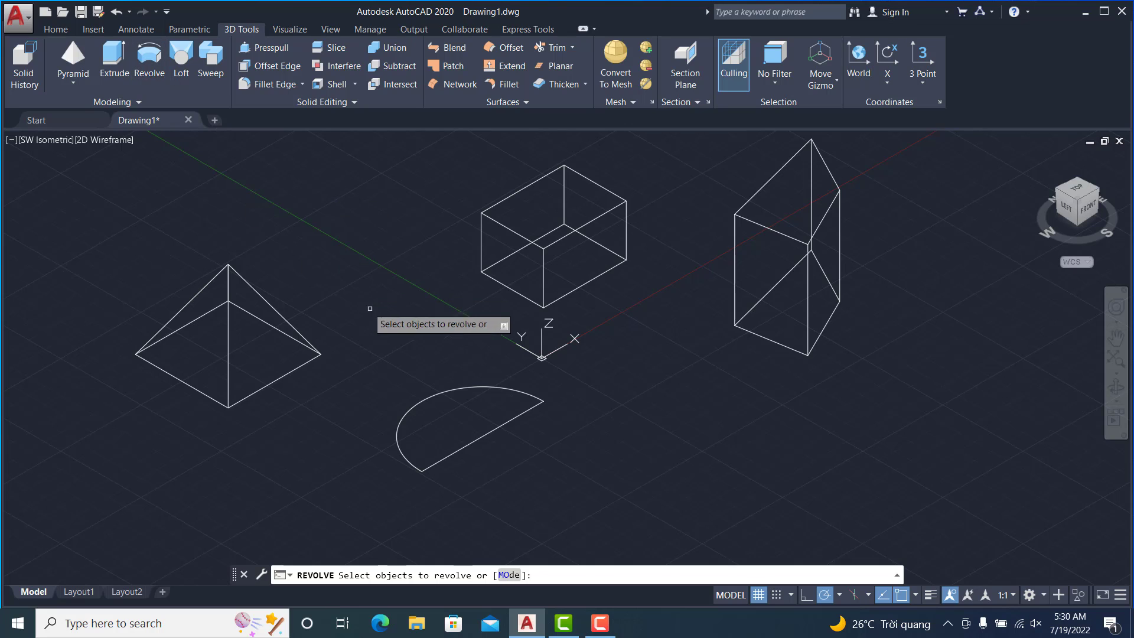
{"action": "left_click", "coordinate": [495, 430]}
{"action": "key", "text": "Return"}
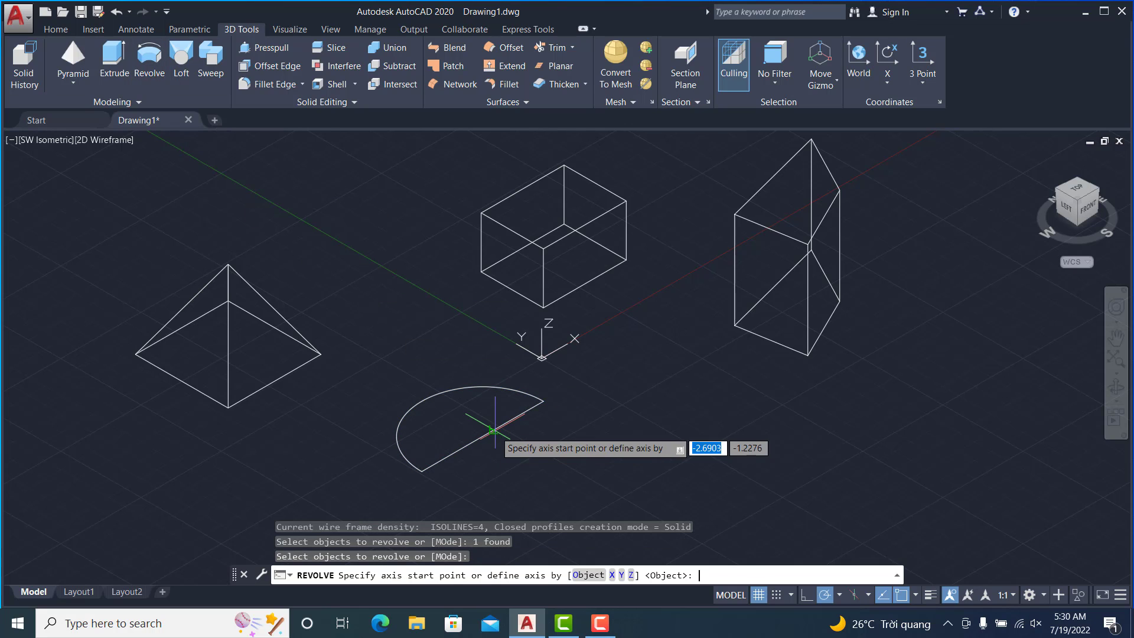
{"action": "left_click", "coordinate": [544, 402]}
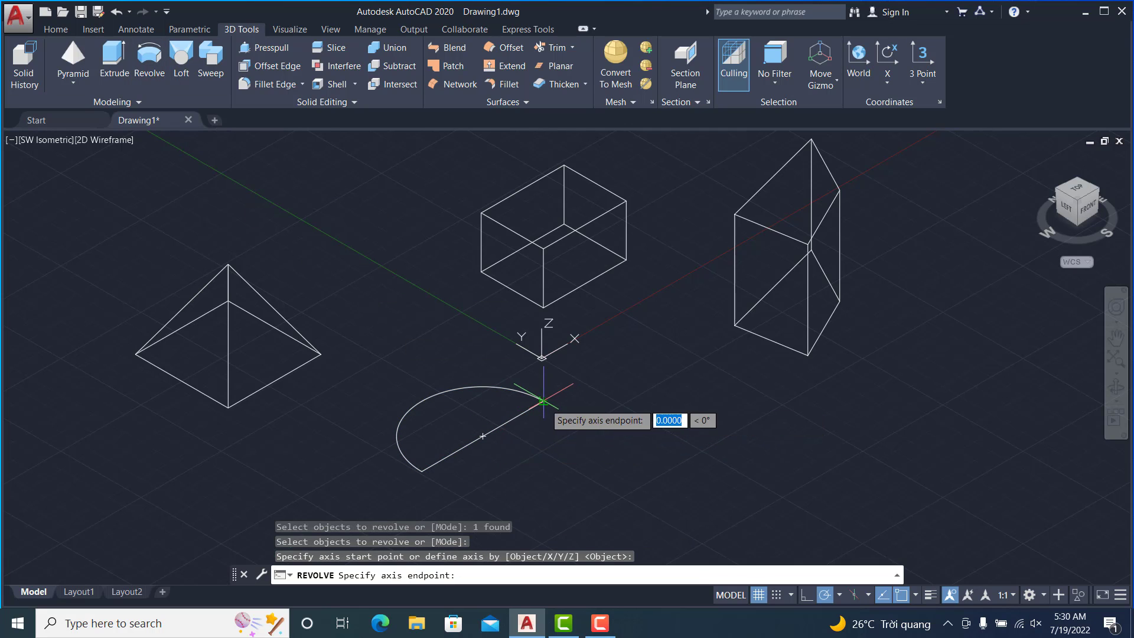
{"action": "left_click", "coordinate": [422, 472]}
{"action": "type", "text": "270"}
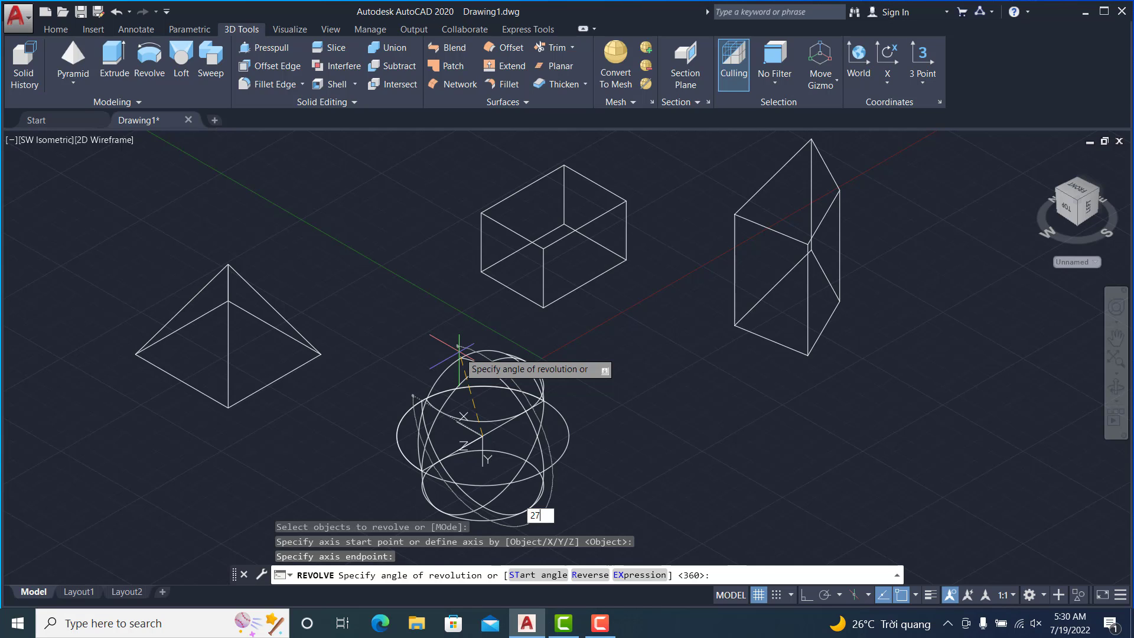
{"action": "key", "text": "Return"}
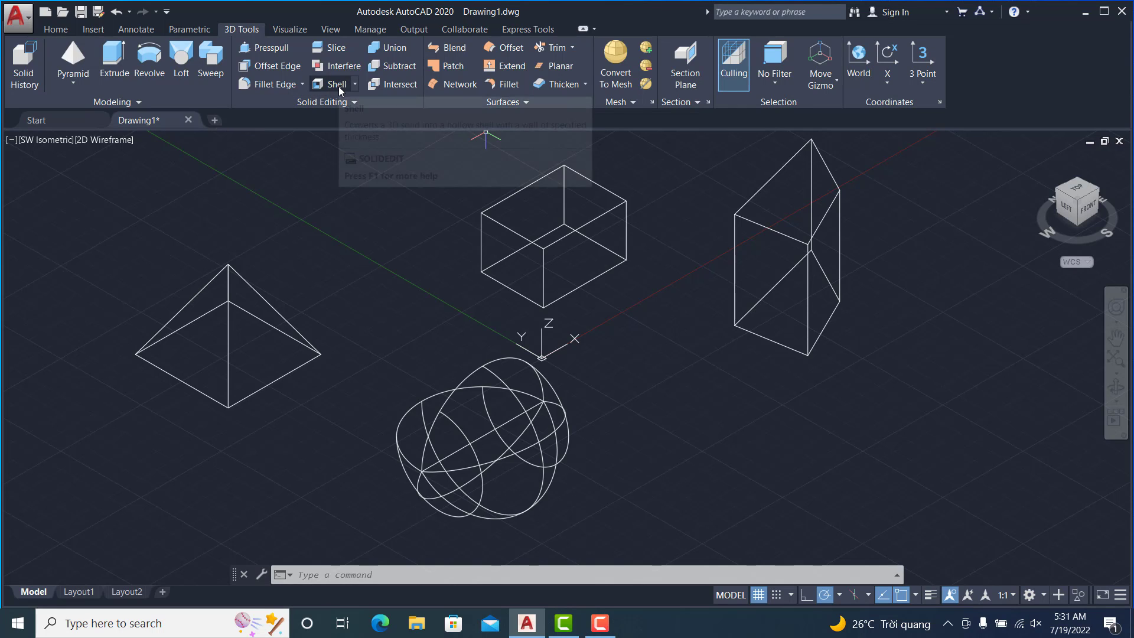
Try a radius-1 fillet on the box's front top edge, then cancel it after it fails.
{"action": "left_click", "coordinate": [292, 88]}
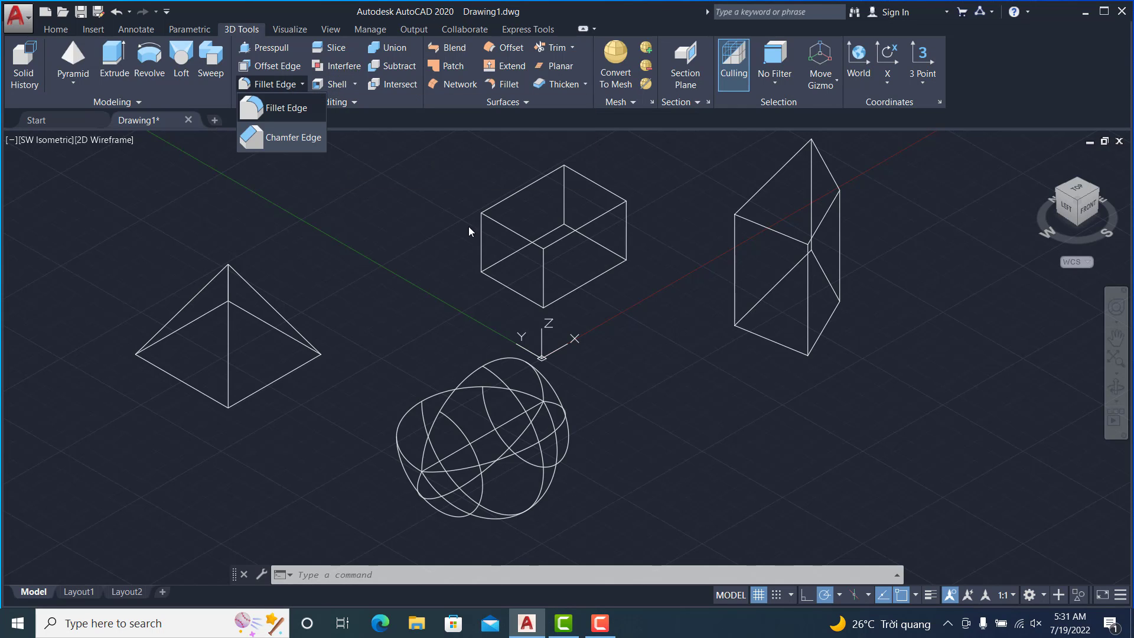
{"action": "left_click", "coordinate": [282, 110]}
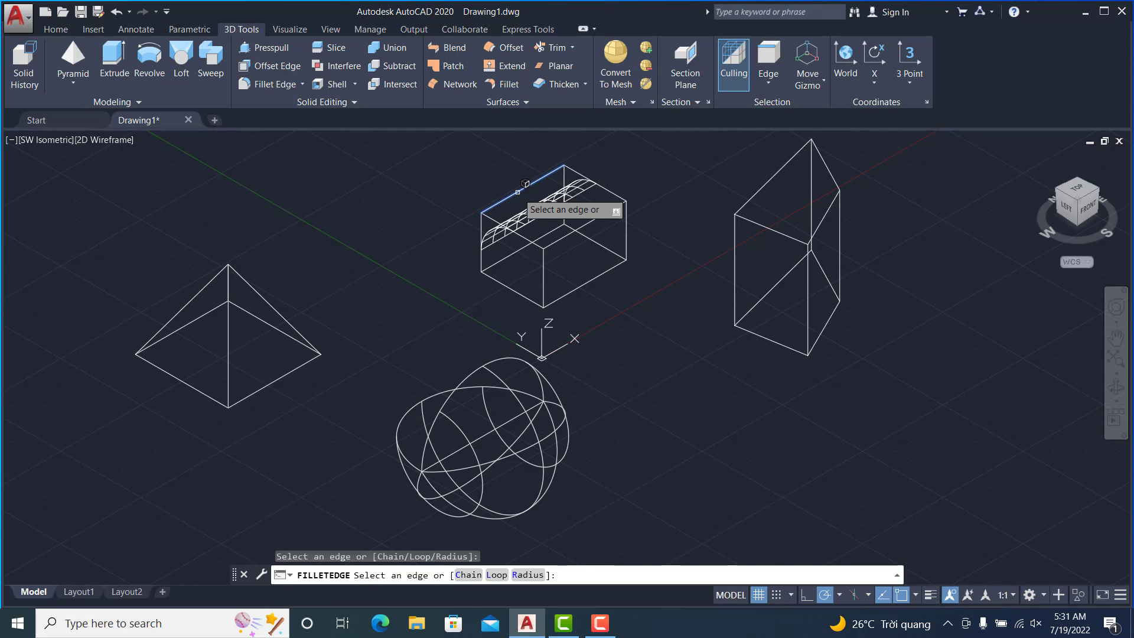
{"action": "type", "text": "r"}
{"action": "key", "text": "Return"}
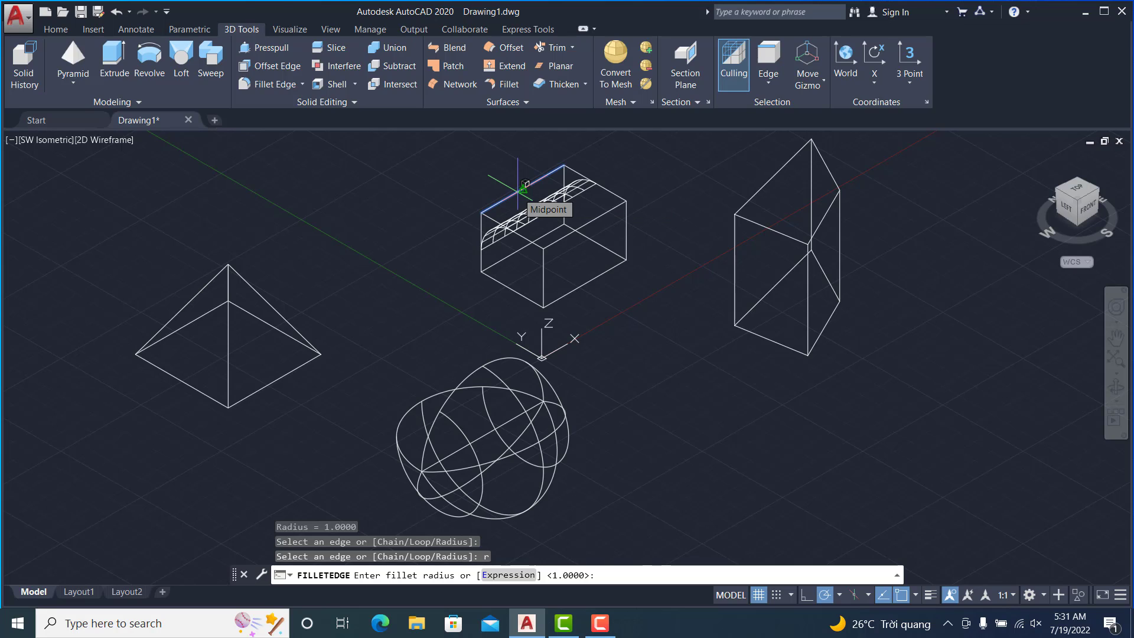
{"action": "key", "text": "Return"}
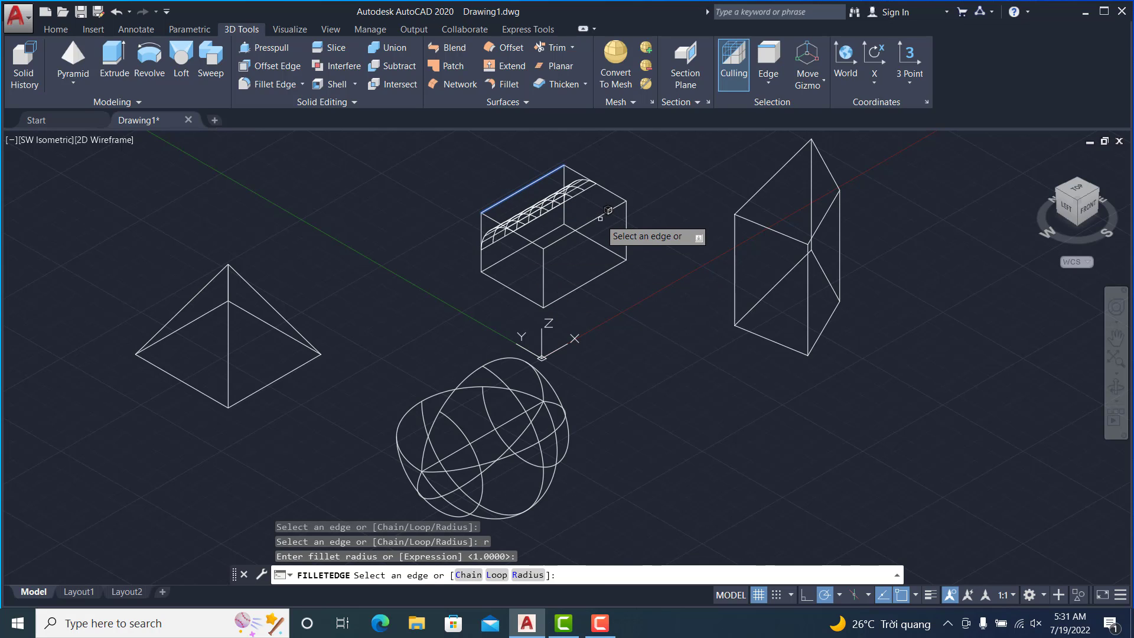
{"action": "left_click", "coordinate": [600, 216]}
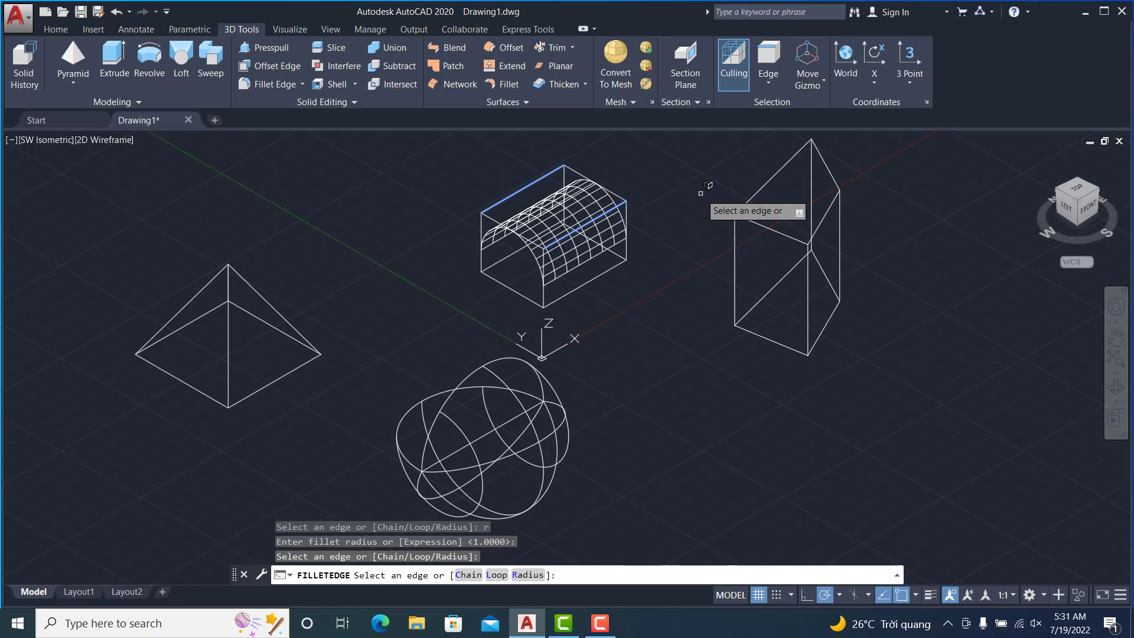
{"action": "key", "text": "Return"}
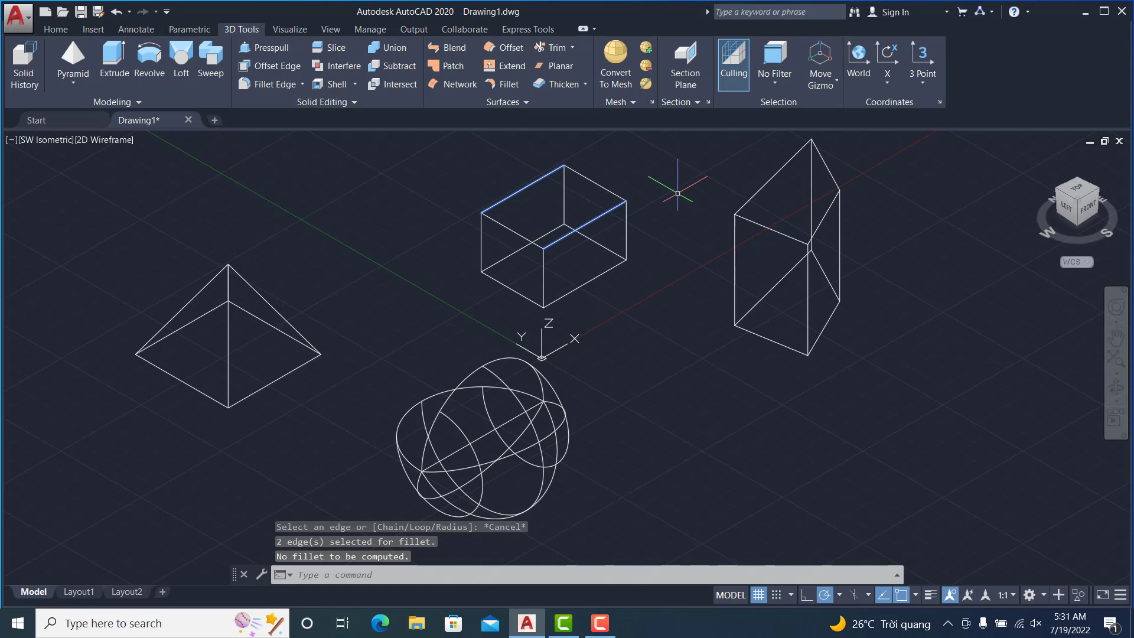
{"action": "key", "text": "Escape"}
{"action": "key", "text": "Escape"}
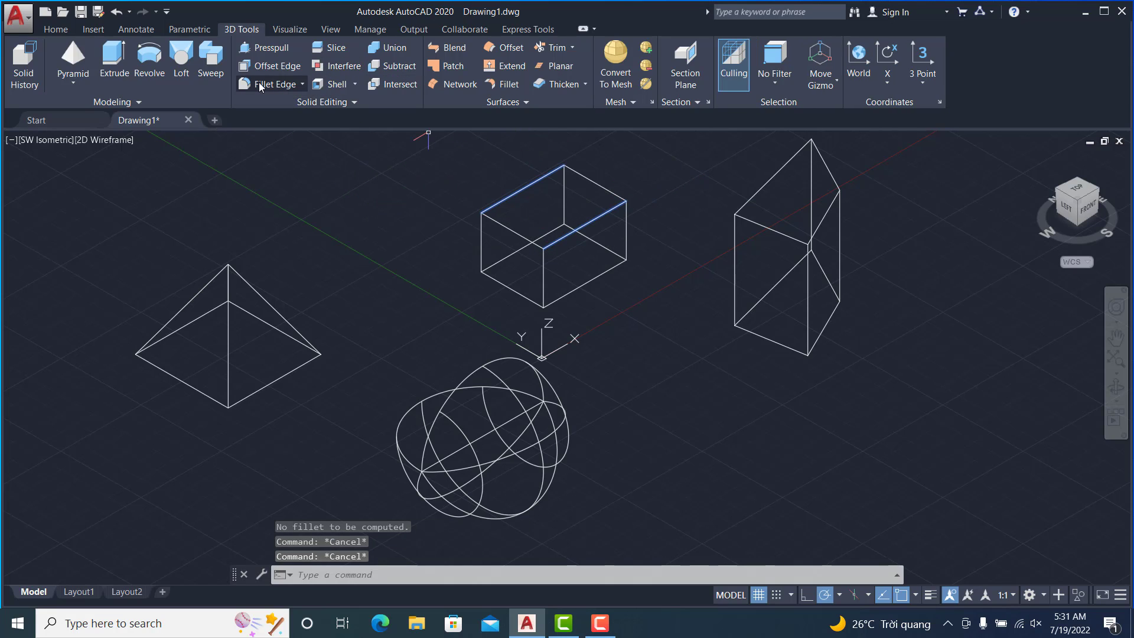
Start a Fillet Edge on the prism's top edge, then abandon it.
{"action": "left_click", "coordinate": [302, 84]}
{"action": "left_click", "coordinate": [293, 114]}
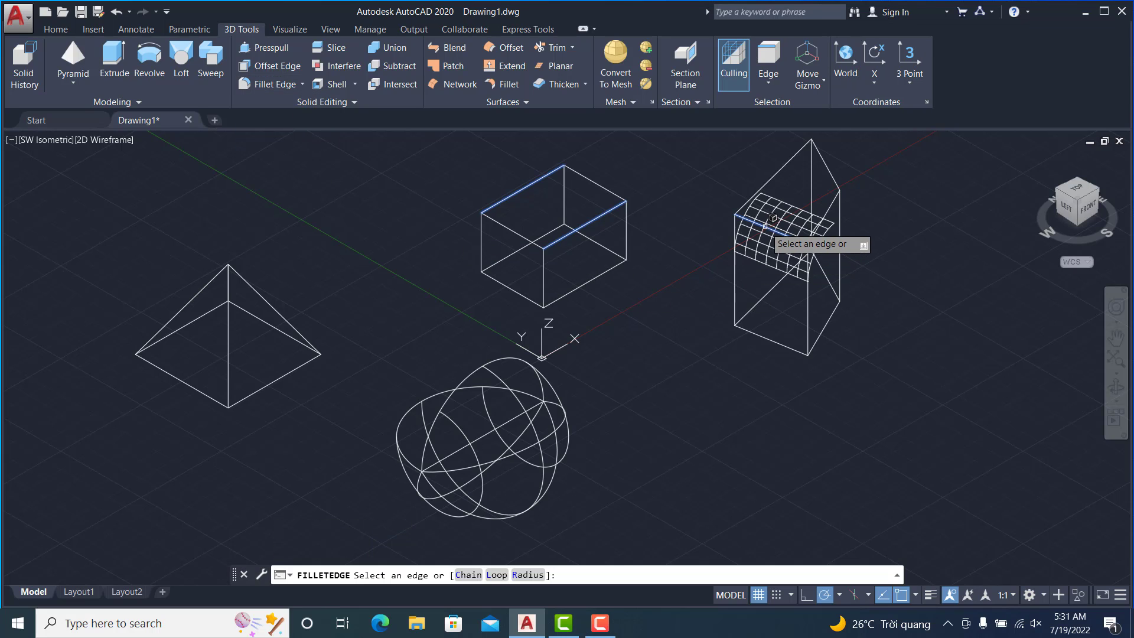
{"action": "left_click", "coordinate": [766, 225]}
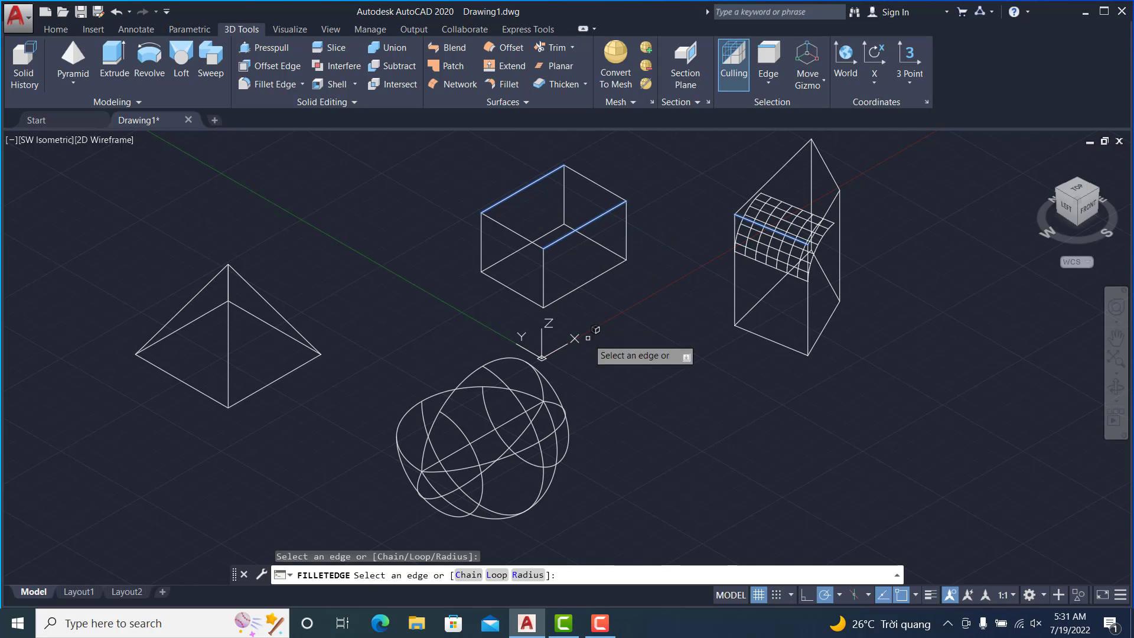
{"action": "key", "text": "Return"}
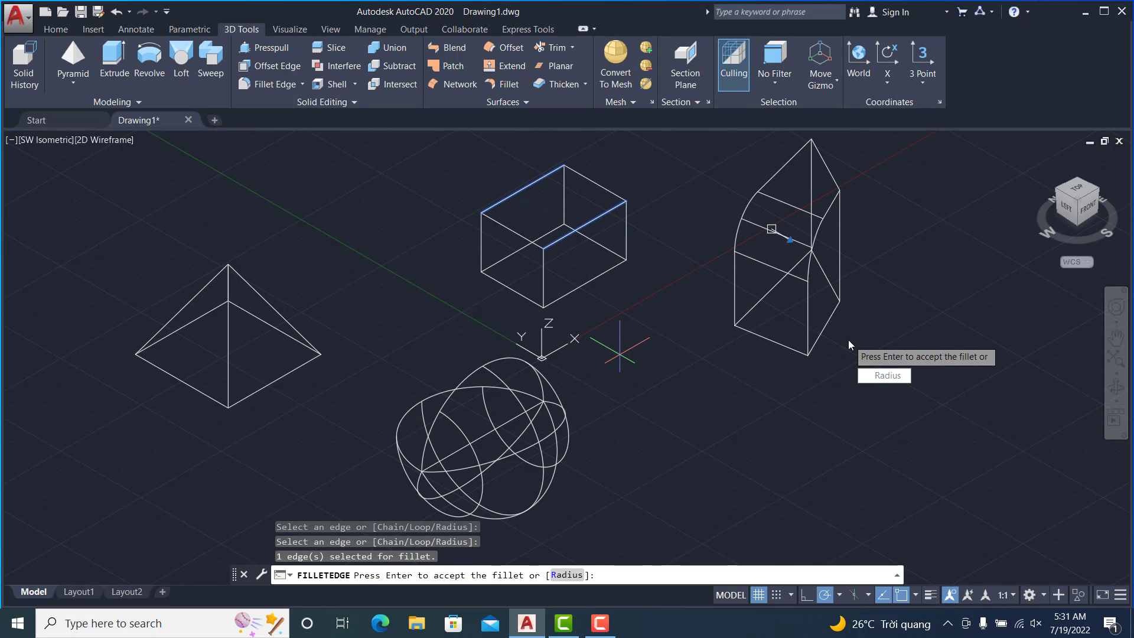
{"action": "key", "text": "Escape"}
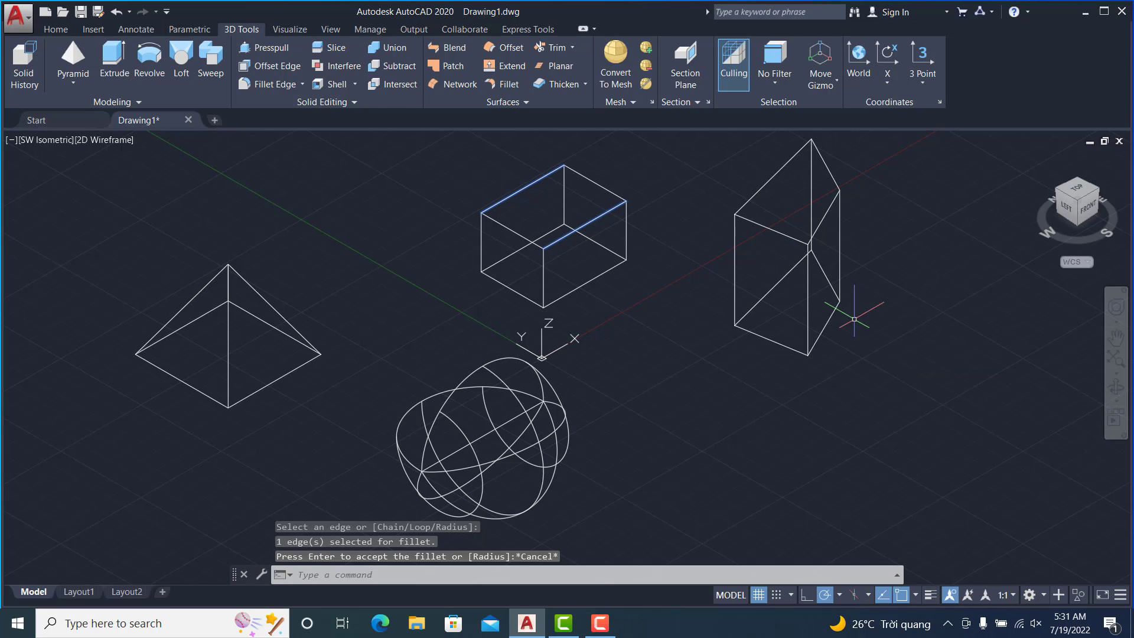
Restart Fillet Edge and select the prism's top front edge.
{"action": "left_click", "coordinate": [261, 87]}
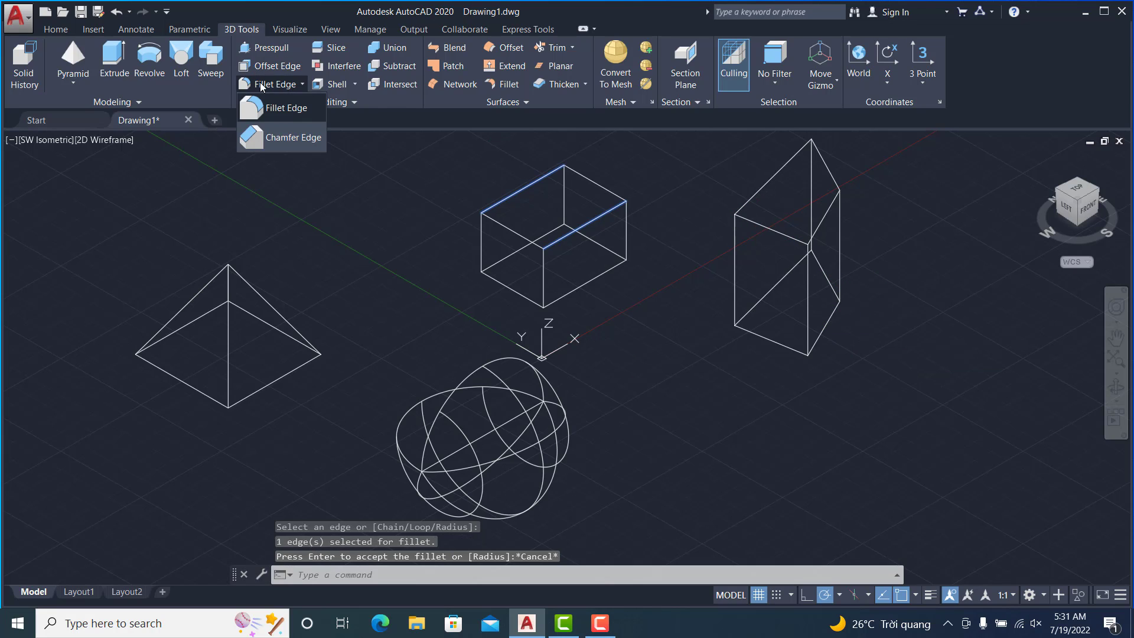
{"action": "left_click", "coordinate": [283, 108]}
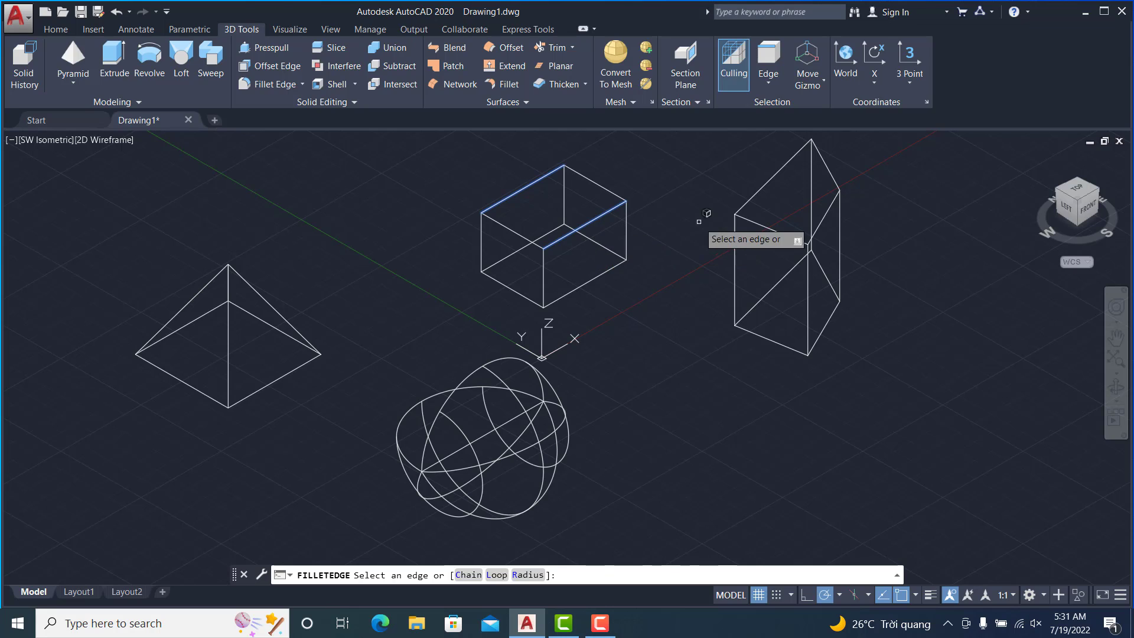
{"action": "left_click", "coordinate": [749, 222]}
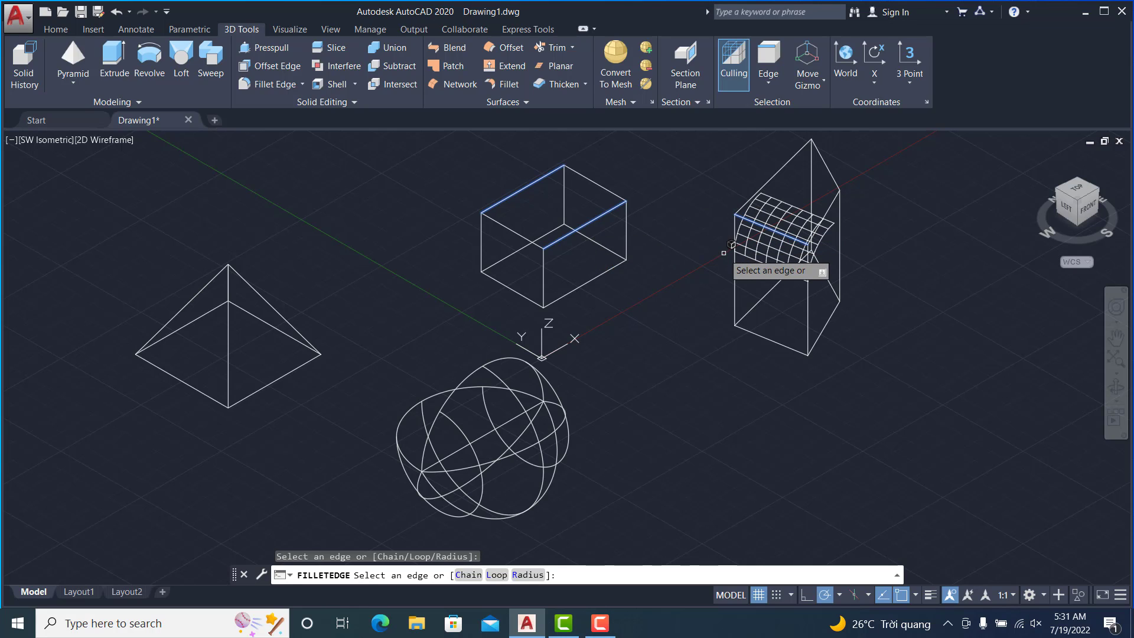
{"action": "key", "text": "Return"}
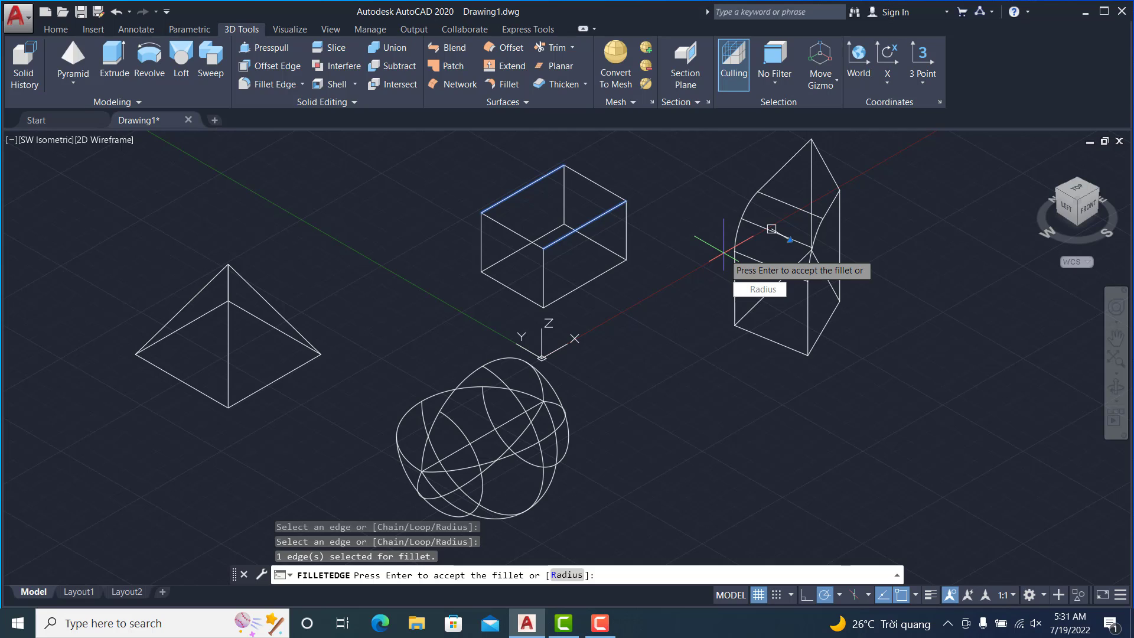
Keep the 1.0000 fillet radius and apply the rounding to the prism edge.
{"action": "type", "text": "r"}
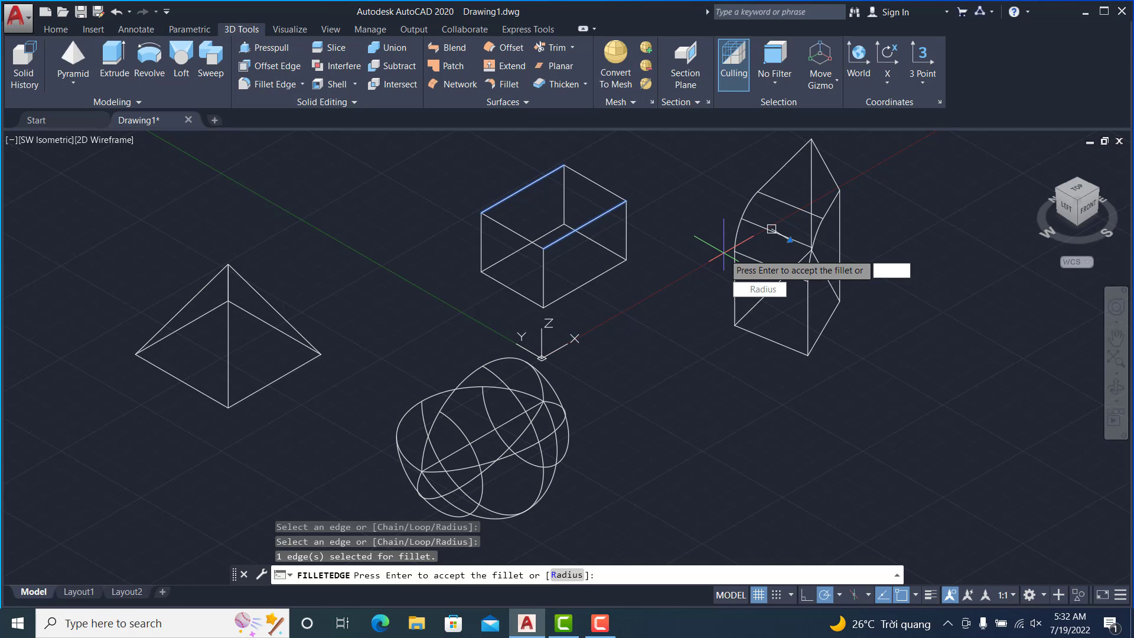
{"action": "key", "text": "BackSpace"}
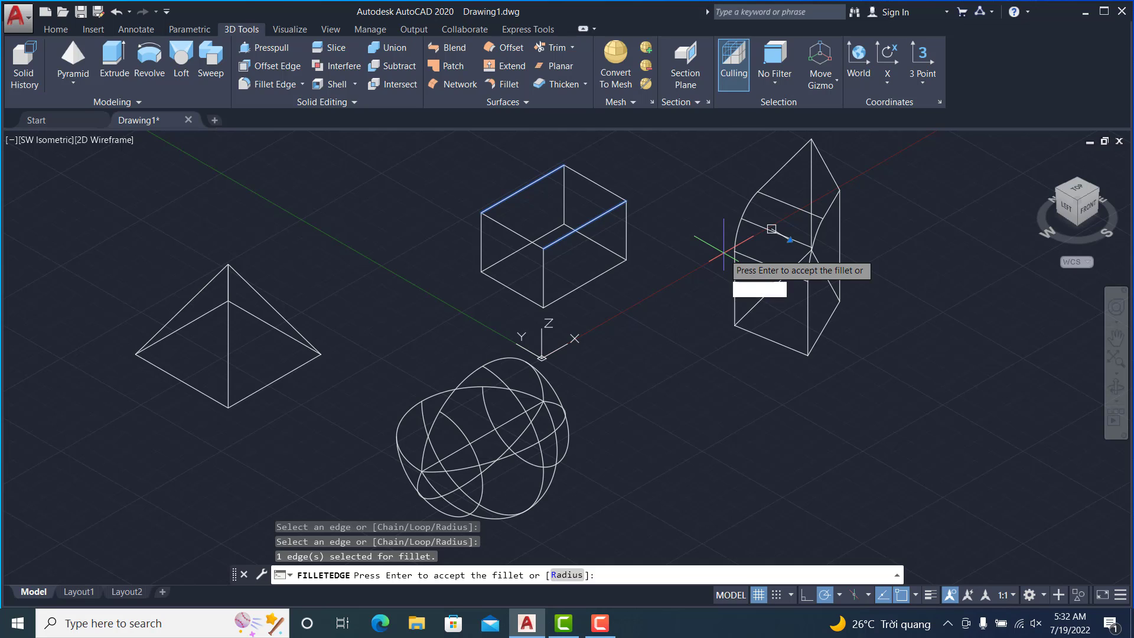
{"action": "type", "text": "r"}
{"action": "key", "text": "BackSpace"}
{"action": "type", "text": "r"}
{"action": "key", "text": "Return"}
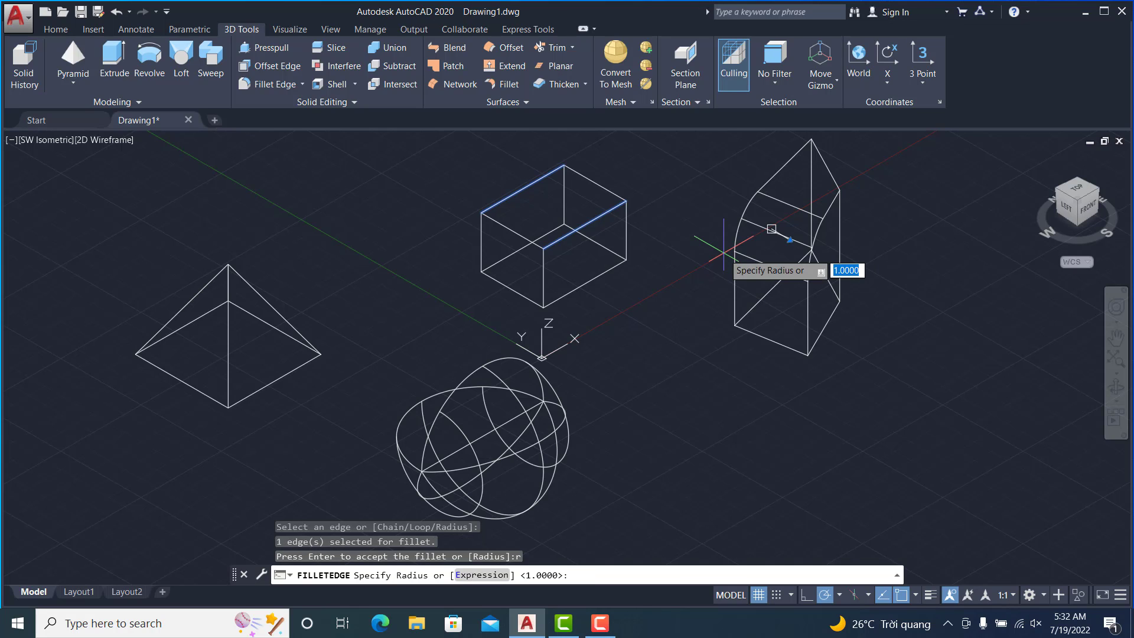
{"action": "key", "text": "Return"}
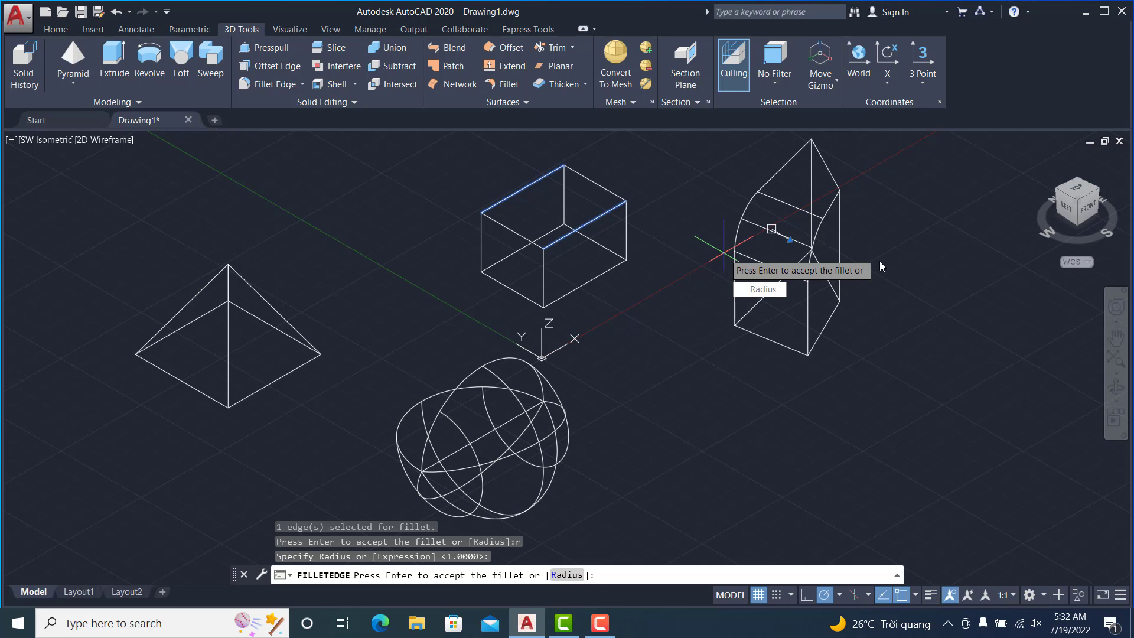
{"action": "key", "text": "Return"}
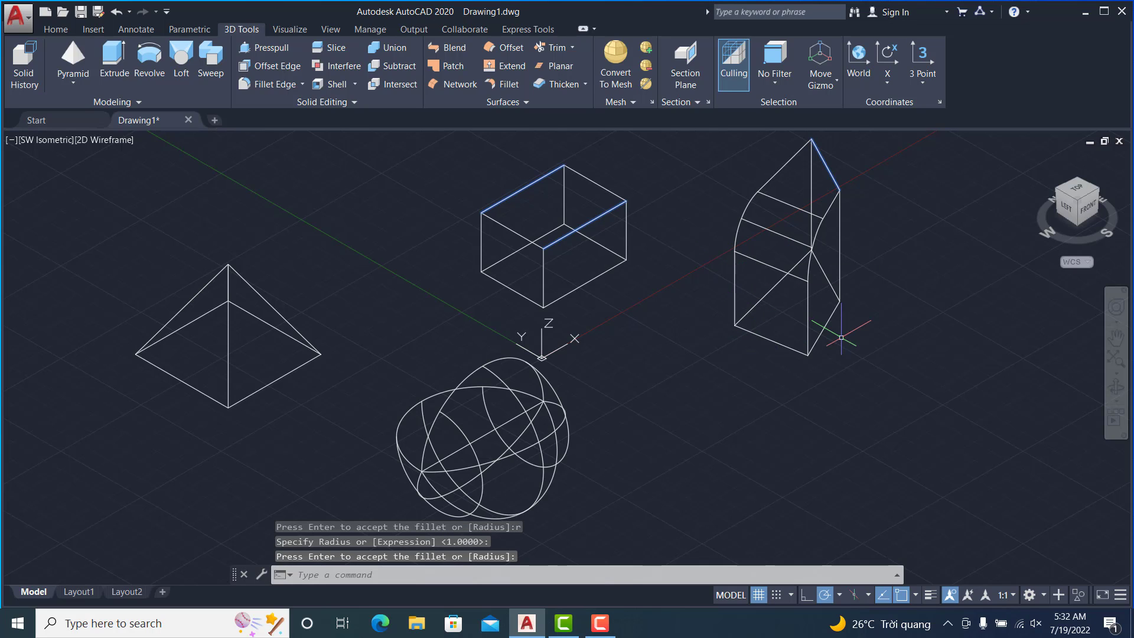
{"action": "left_click", "coordinate": [804, 368]}
{"action": "left_click", "coordinate": [695, 415]}
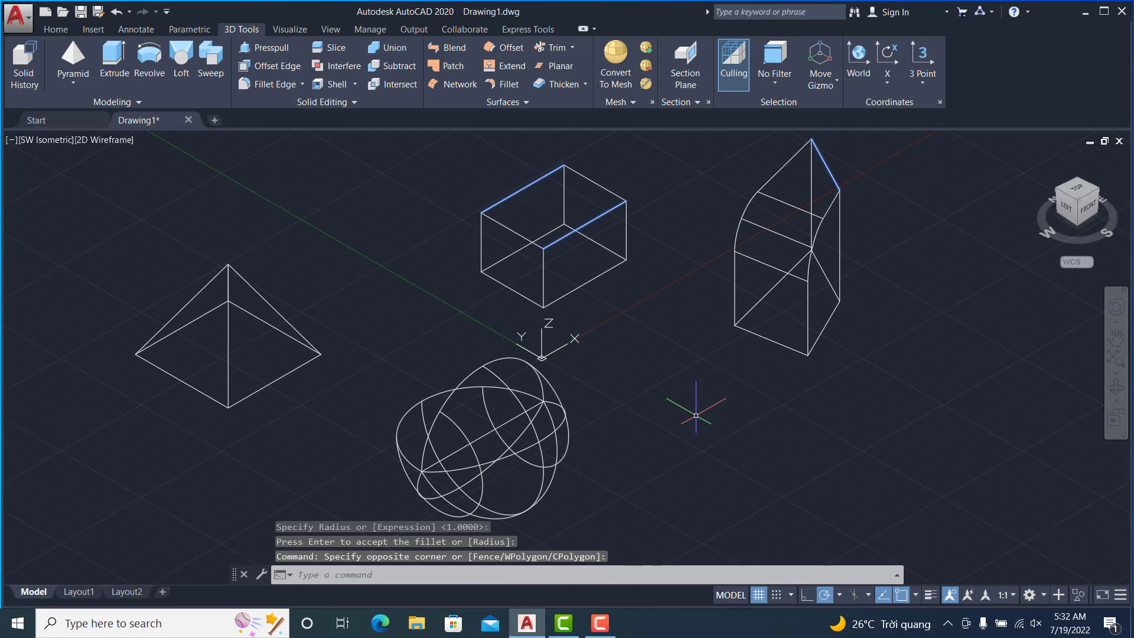
Orbit the view so the solids are seen from behind, with the box in front.
{"action": "key", "text": "Escape"}
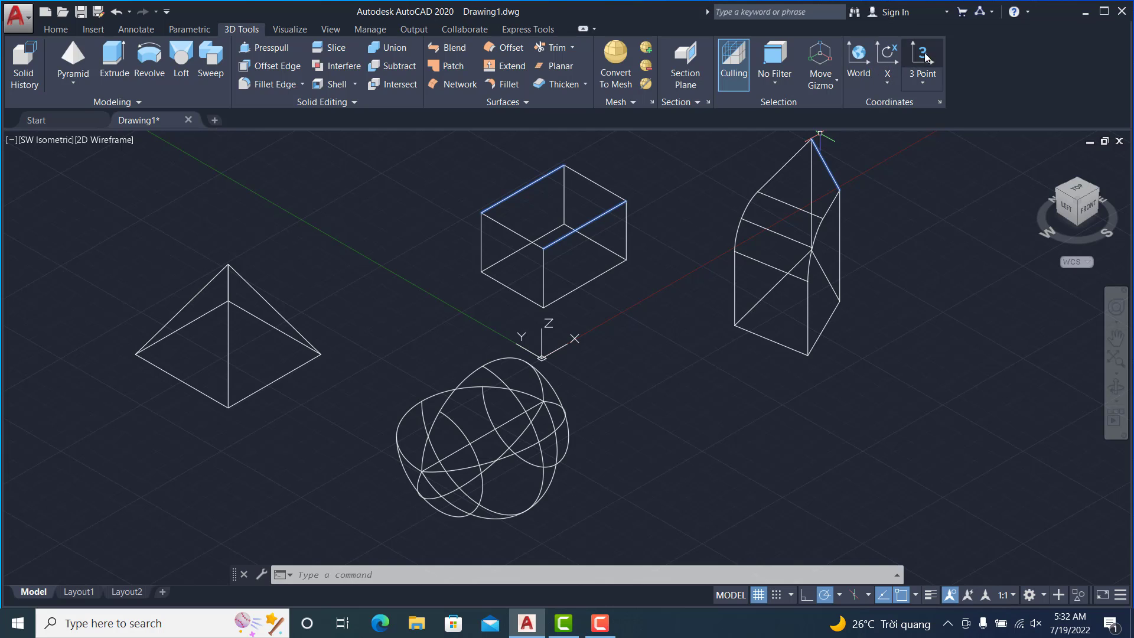
{"action": "left_click", "coordinate": [924, 81]}
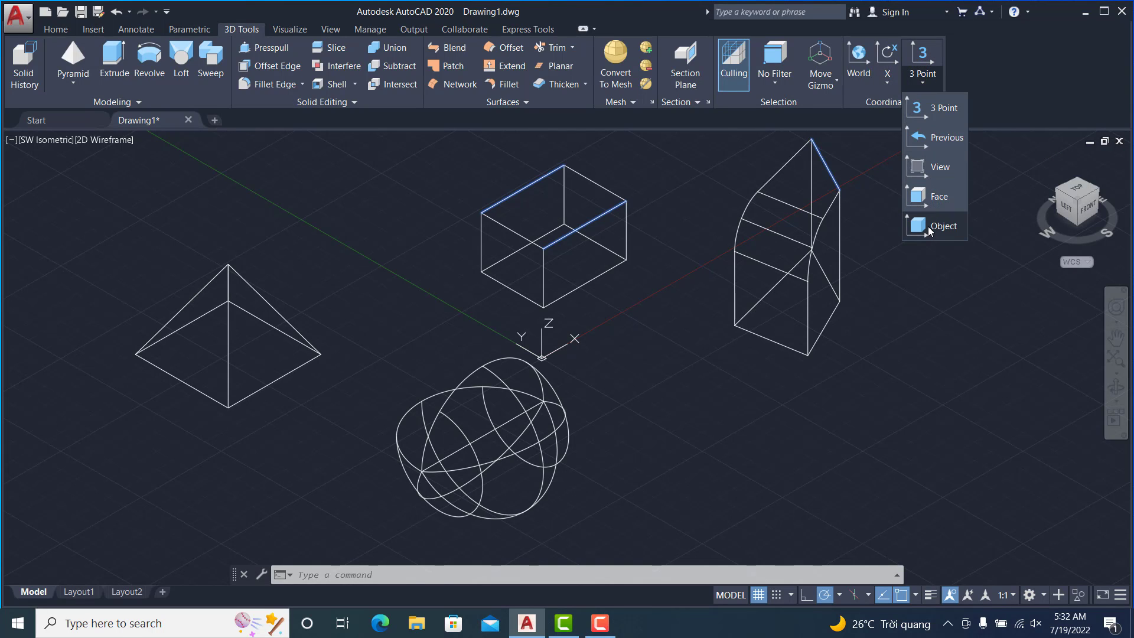
{"action": "left_click", "coordinate": [908, 308]}
{"action": "left_click", "coordinate": [919, 326]}
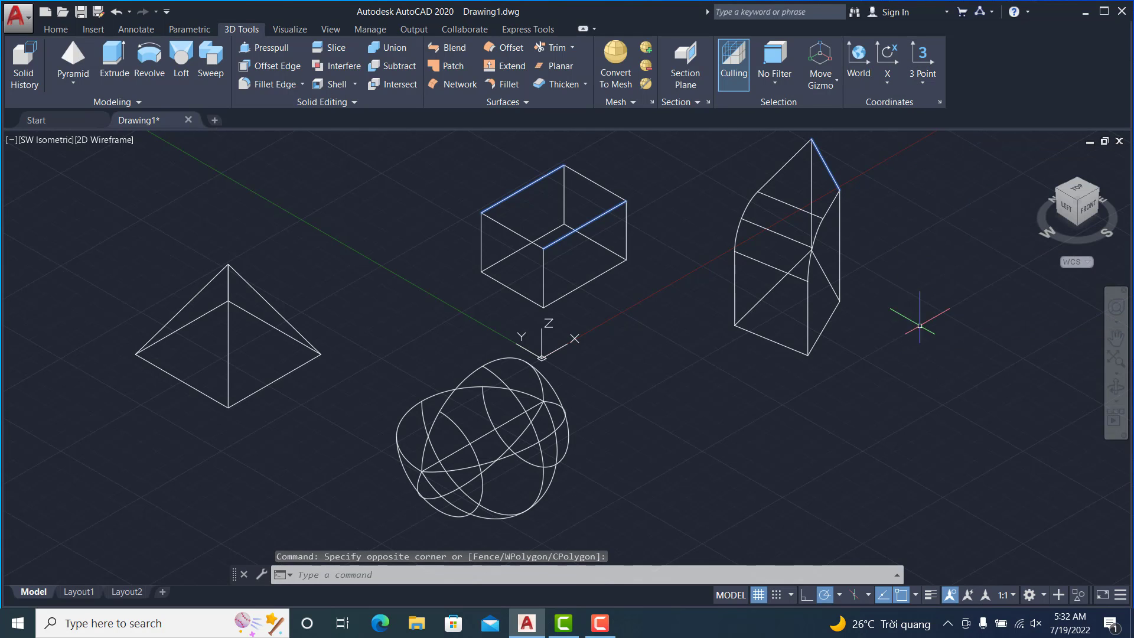
{"action": "mouse_move", "coordinate": [1071, 211]}
{"action": "left_mouse_down"}
{"action": "mouse_move", "coordinate": [733, 197]}
{"action": "mouse_move", "coordinate": [579, 221]}
{"action": "mouse_move", "coordinate": [489, 195]}
{"action": "mouse_move", "coordinate": [406, 198]}
{"action": "mouse_move", "coordinate": [440, 248]}
{"action": "mouse_move", "coordinate": [384, 197]}
{"action": "mouse_move", "coordinate": [319, 220]}
{"action": "mouse_move", "coordinate": [336, 250]}
{"action": "mouse_move", "coordinate": [366, 243]}
{"action": "mouse_move", "coordinate": [374, 256]}
{"action": "left_mouse_up"}
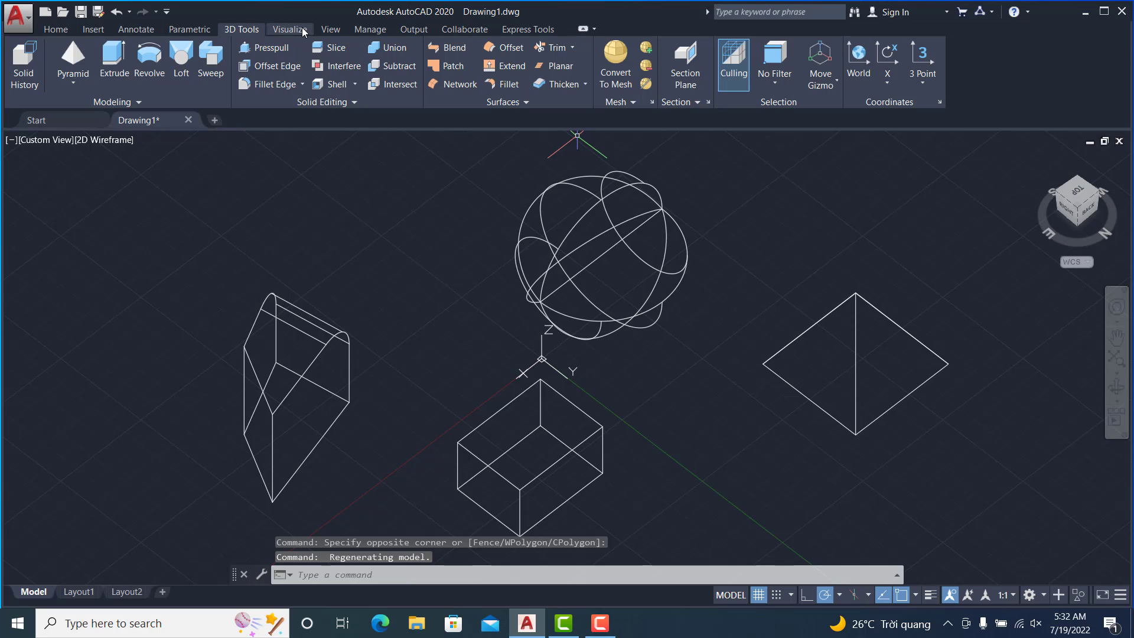
Try the Conceptual and Hidden visual styles, then settle on Shades of Gray.
{"action": "left_click", "coordinate": [108, 104]}
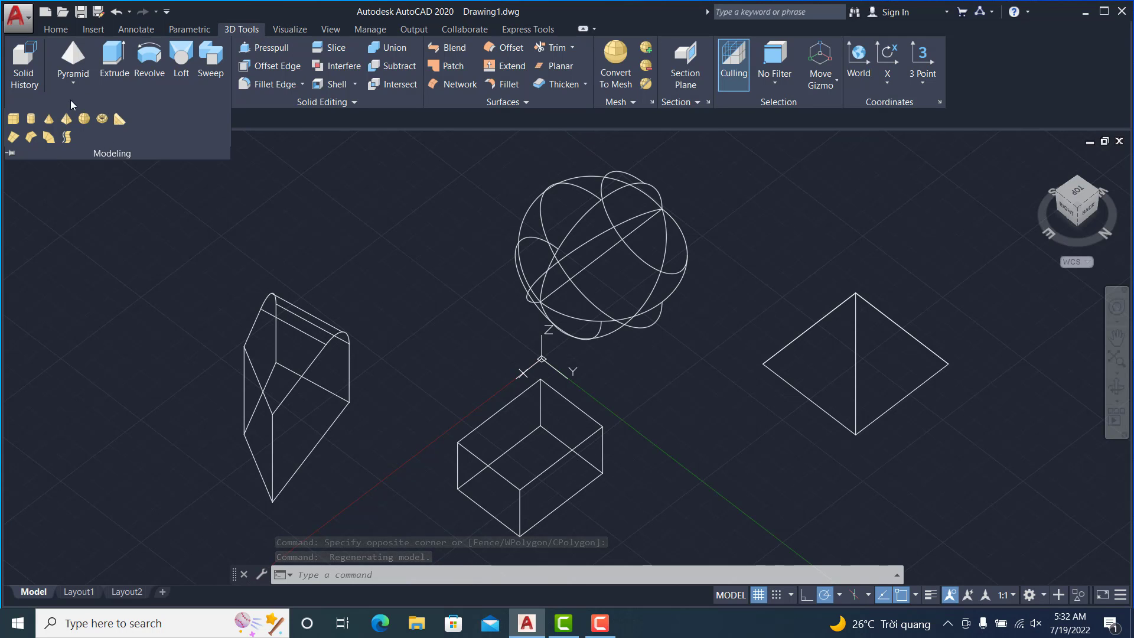
{"action": "left_click", "coordinate": [307, 205]}
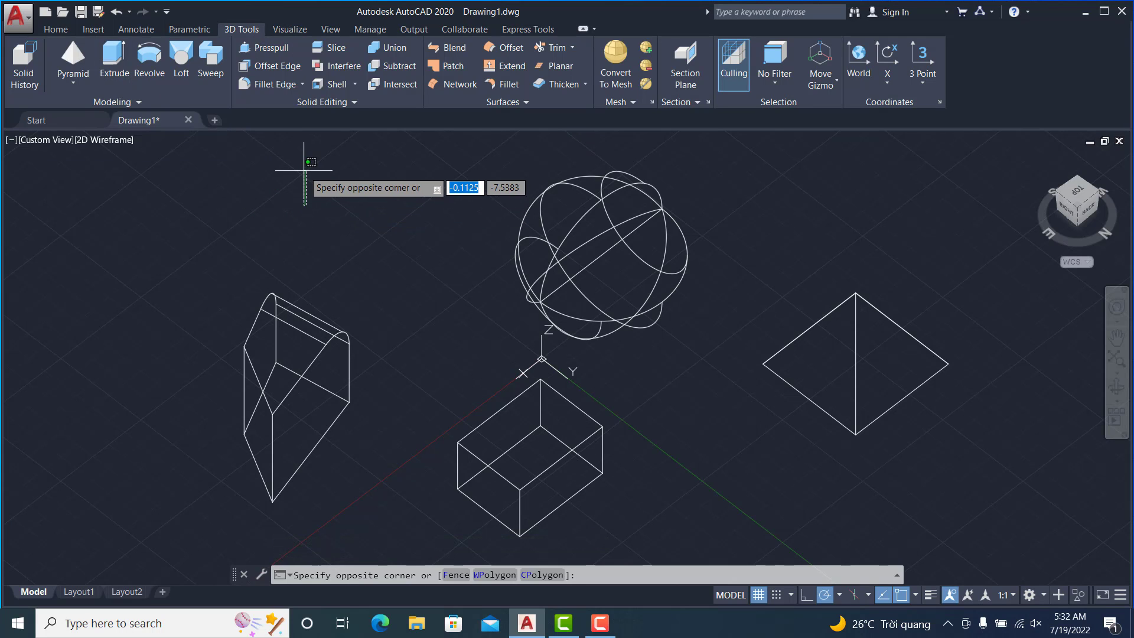
{"action": "left_click", "coordinate": [291, 29]}
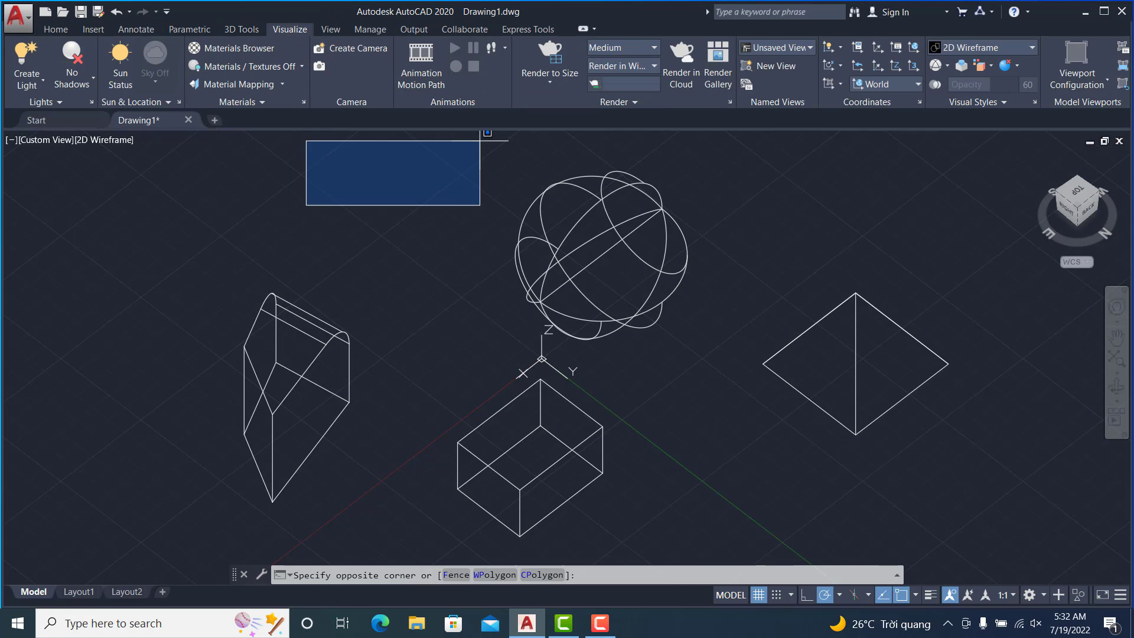
{"action": "left_click", "coordinate": [1031, 48]}
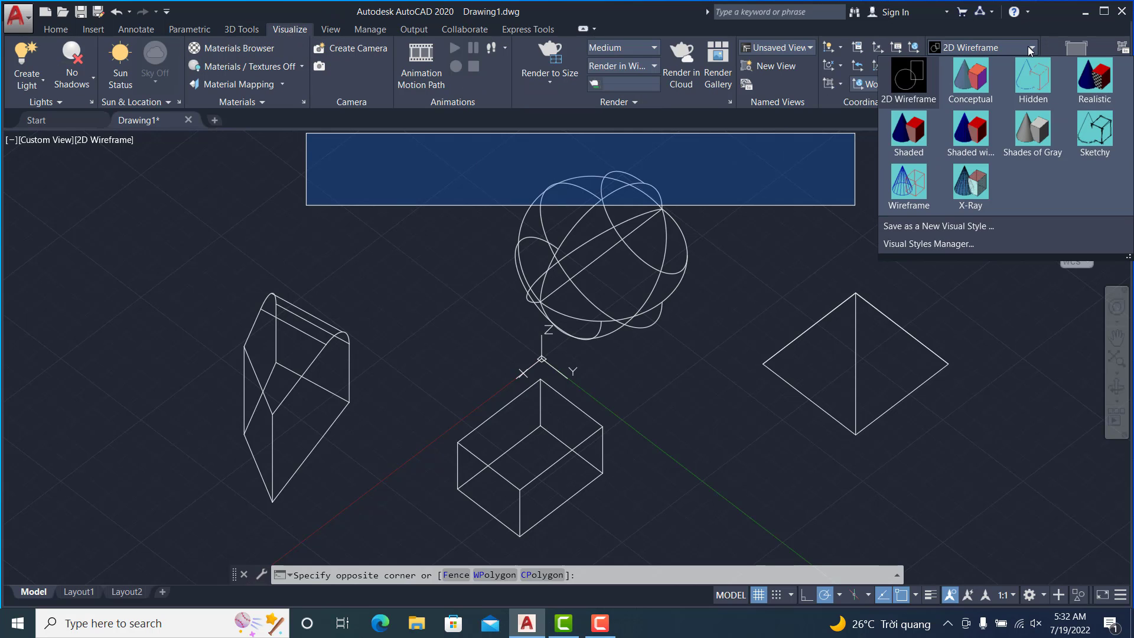
{"action": "left_click", "coordinate": [968, 82]}
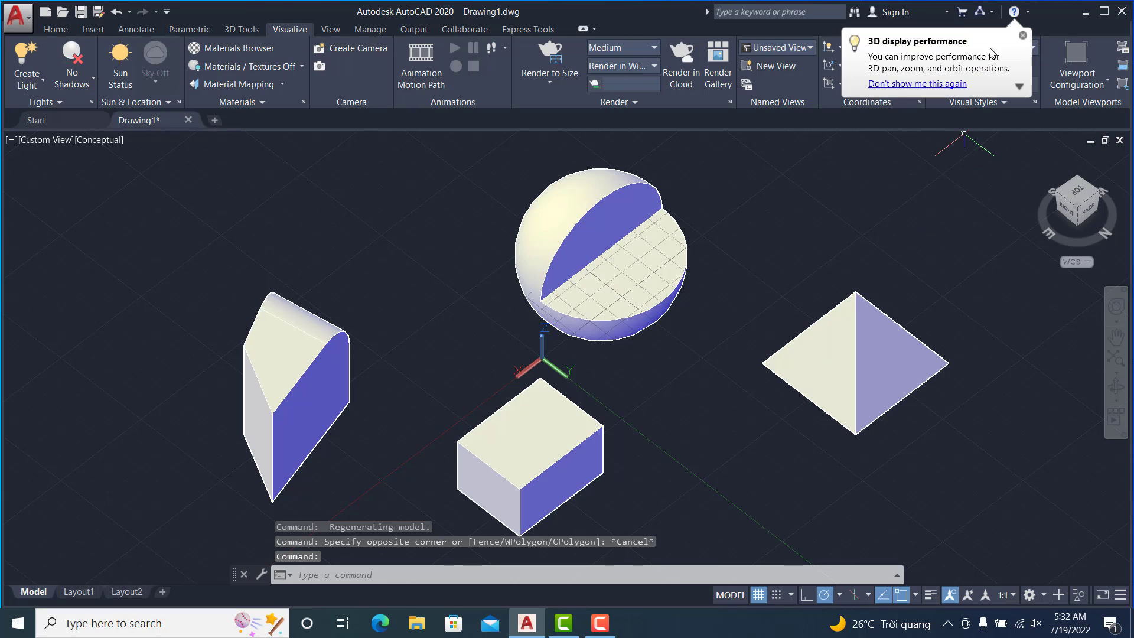
{"action": "left_click", "coordinate": [1022, 36]}
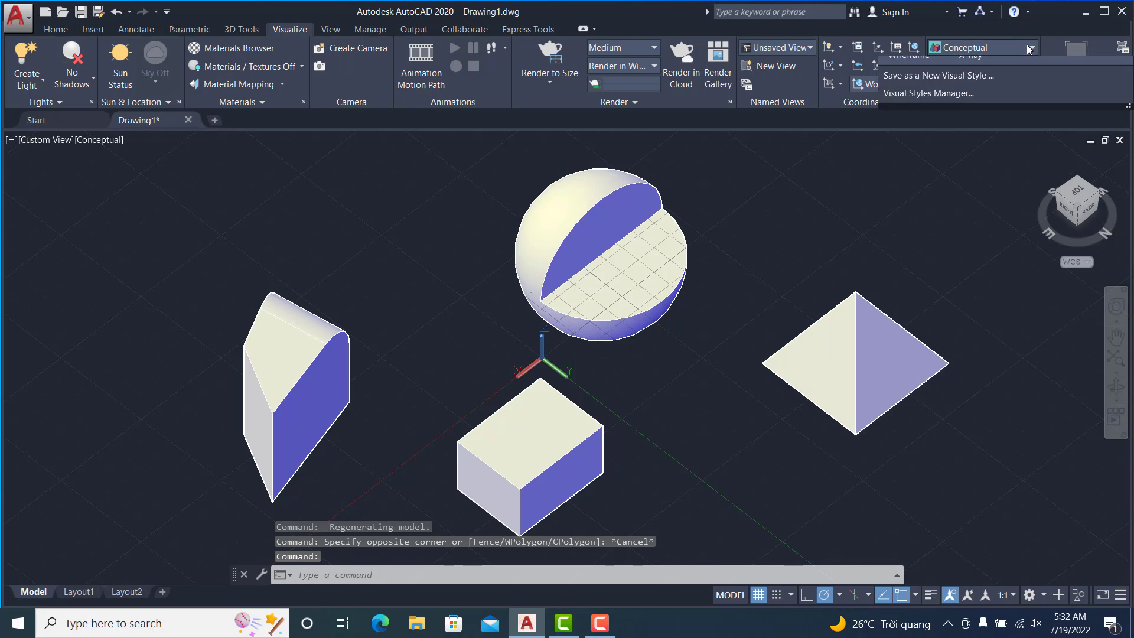
{"action": "left_click", "coordinate": [1028, 88]}
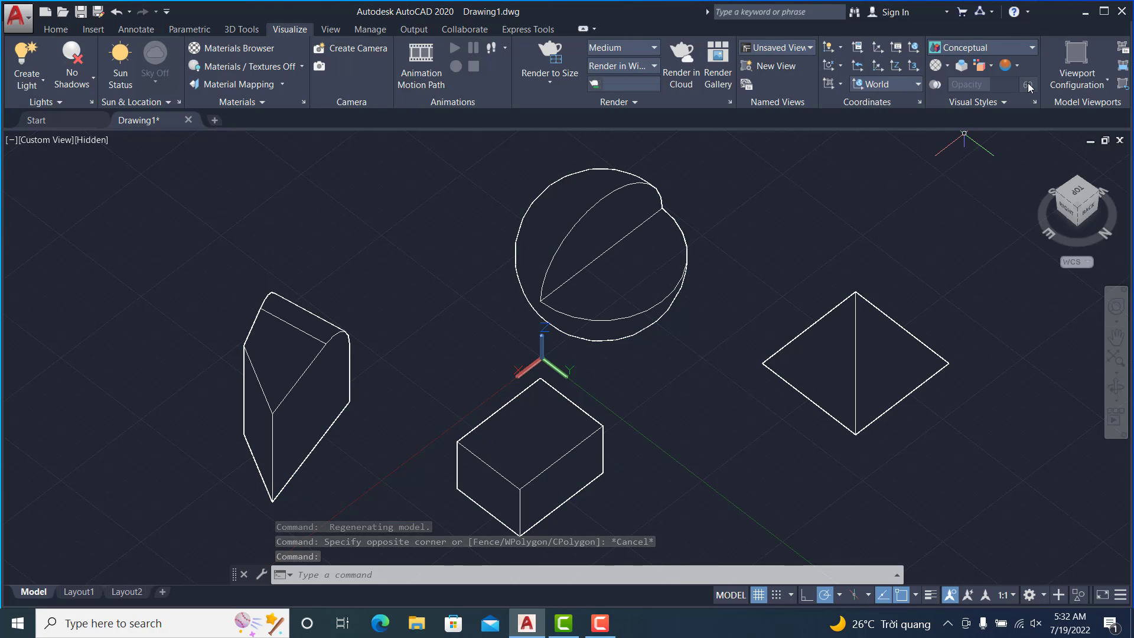
{"action": "left_click", "coordinate": [1033, 48]}
{"action": "left_click", "coordinate": [1041, 132]}
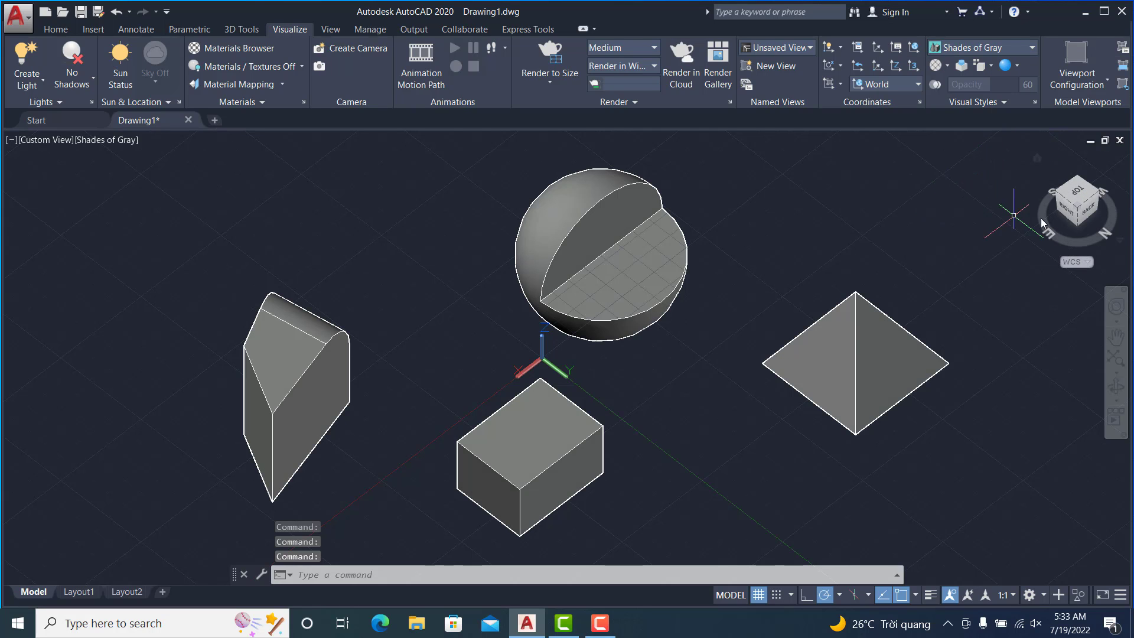
Orbit the gray-shaded solids to show the prism's rounded edge and half-sphere's flat face.
{"action": "mouse_move", "coordinate": [1042, 223]}
{"action": "middle_mouse_down", "text": "shift"}
{"action": "mouse_move", "coordinate": [1094, 147]}
{"action": "mouse_move", "coordinate": [792, 172]}
{"action": "mouse_move", "coordinate": [810, 202]}
{"action": "mouse_move", "coordinate": [932, 195]}
{"action": "mouse_move", "coordinate": [1004, 210]}
{"action": "mouse_move", "coordinate": [978, 208]}
{"action": "middle_mouse_up", "text": "shift"}
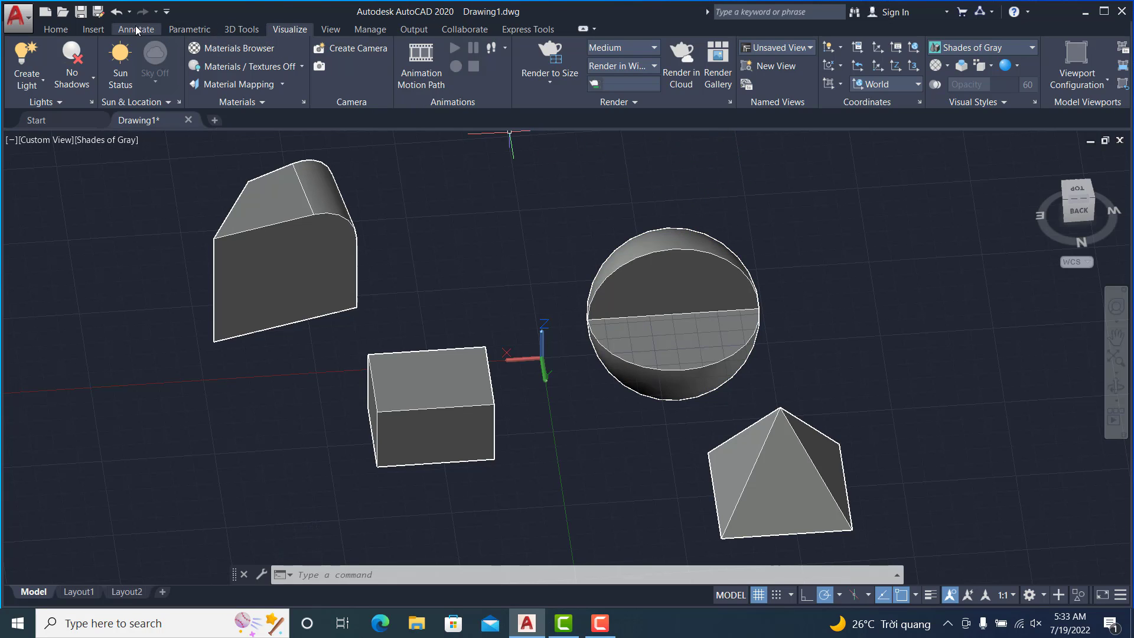
{"action": "left_click", "coordinate": [241, 29]}
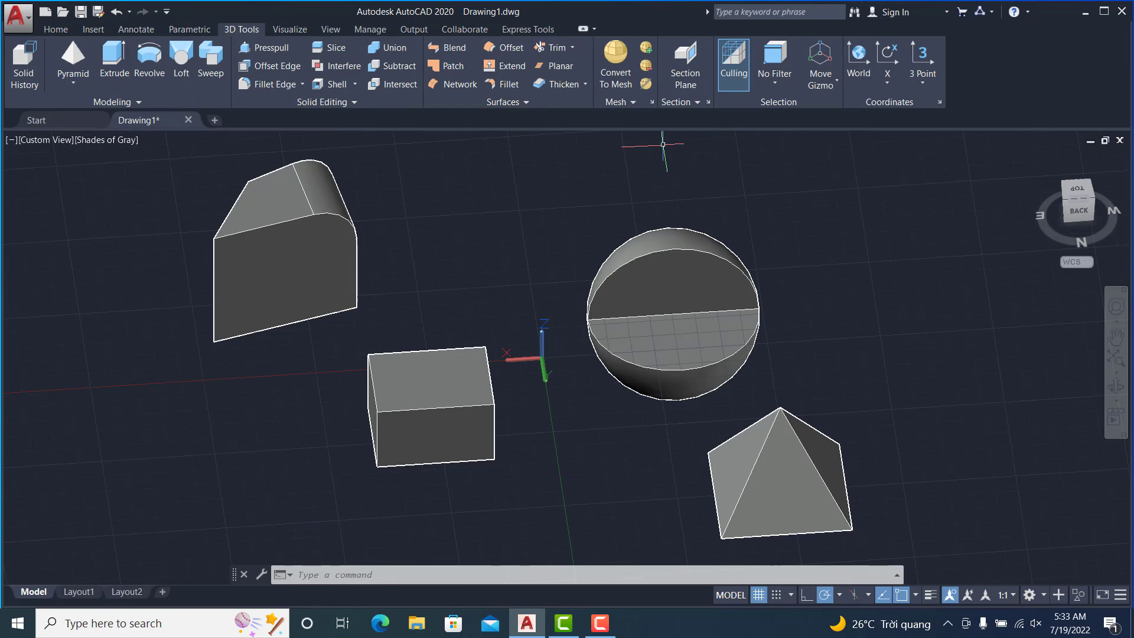